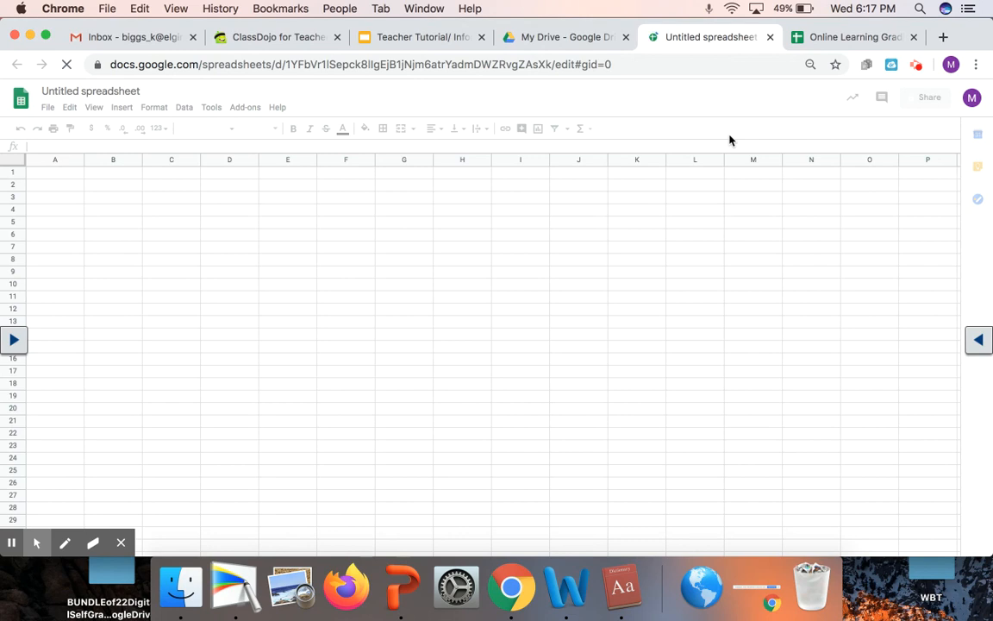
# Rename the untitled spreadsheet as "Grading 3/17-3/20".
pyautogui.click(141, 91)
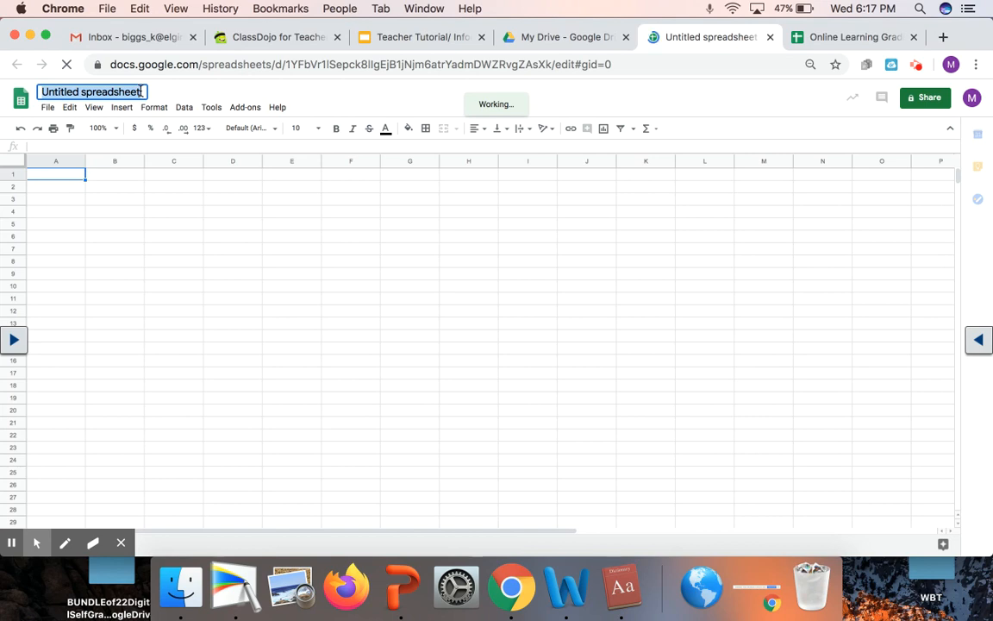
pyautogui.click(122, 541)
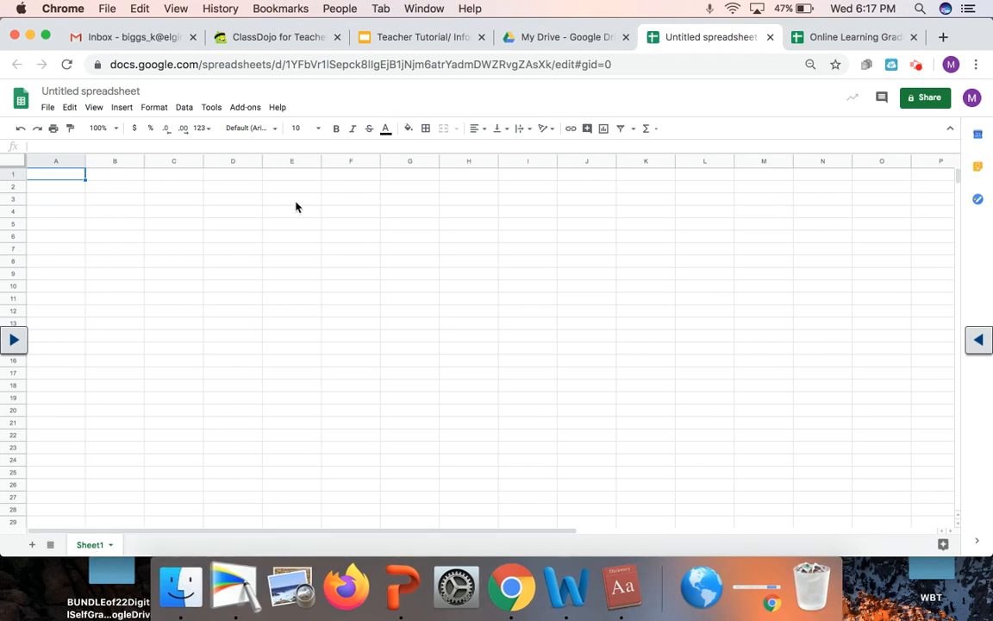
pyautogui.click(134, 91)
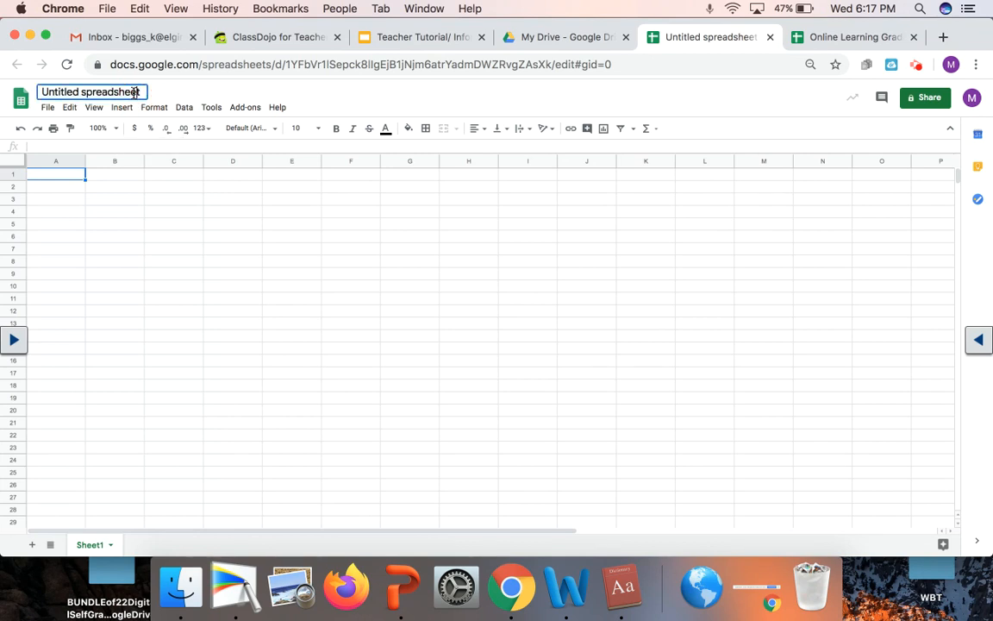
pyautogui.click(136, 96)
pyautogui.moveTo(136, 95); pyautogui.dragTo(2, 95)
pyautogui.write('Gra')
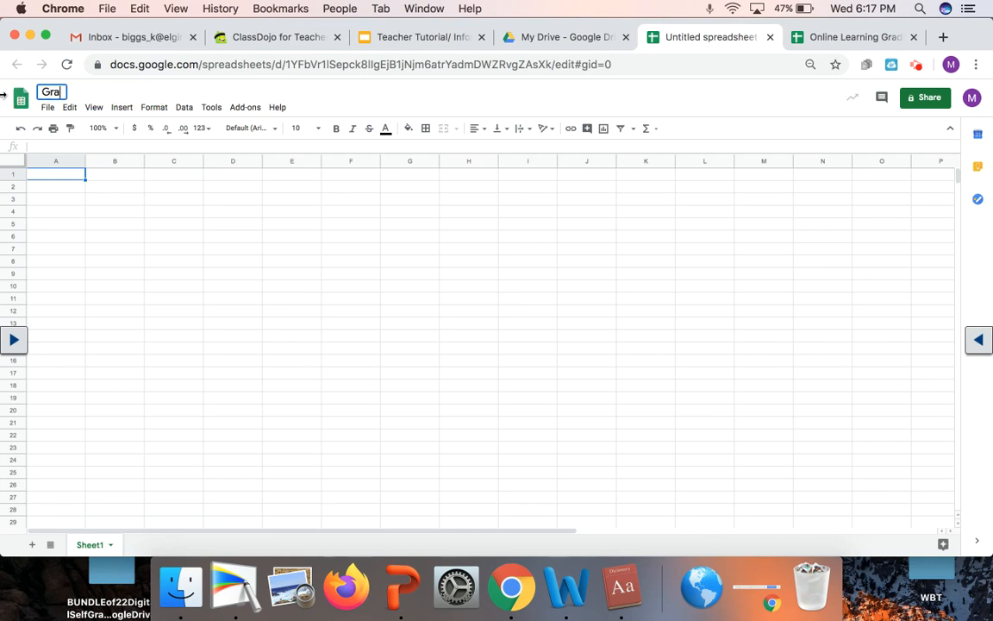
pyautogui.write('ding 3/17-3/20')
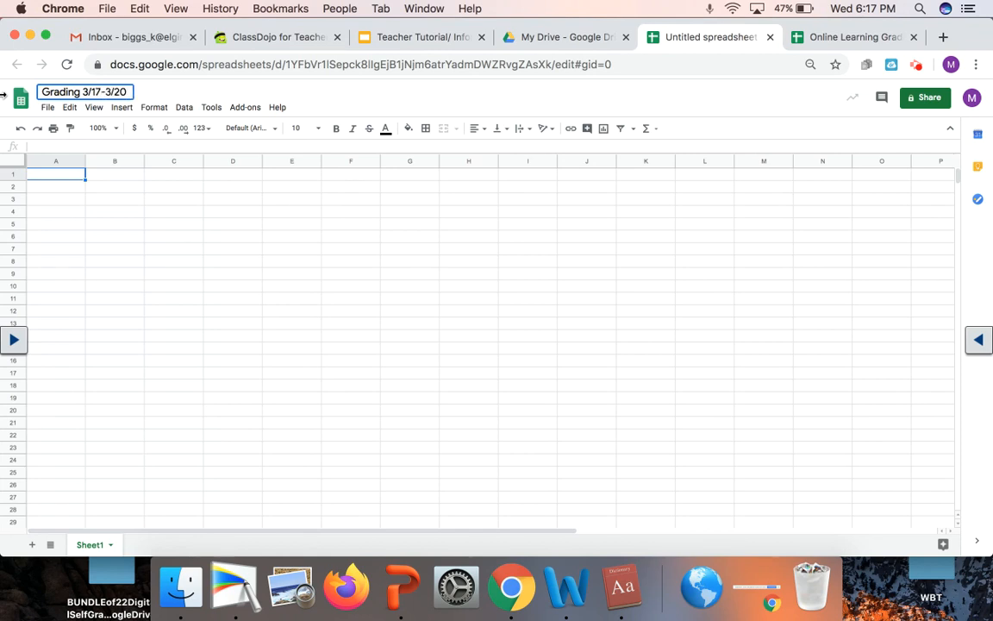
pyautogui.click(64, 201)
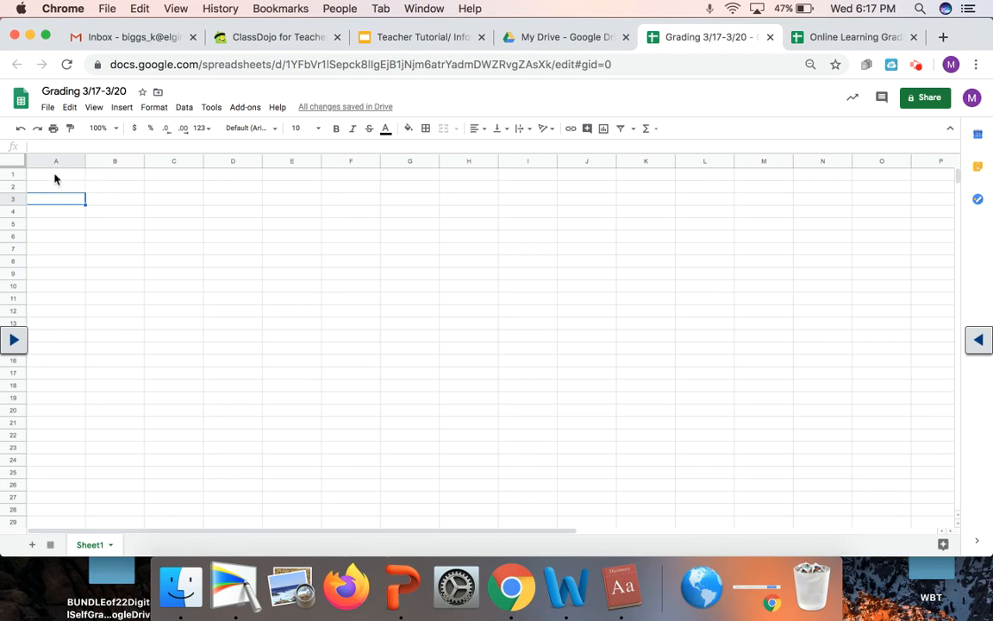
# Enter column headings for the names, "Math lesson" and "iReady lesson" across cells A2 to C2.
pyautogui.click(57, 188)
pyautogui.write('NAmesm')
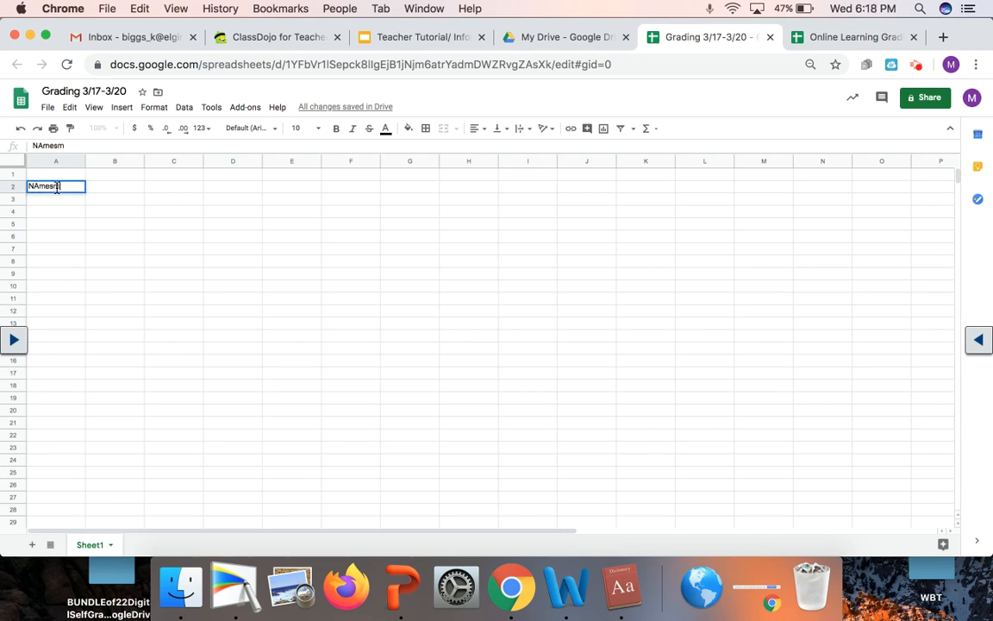
pyautogui.press('Tab')
pyautogui.write('Math lesson')
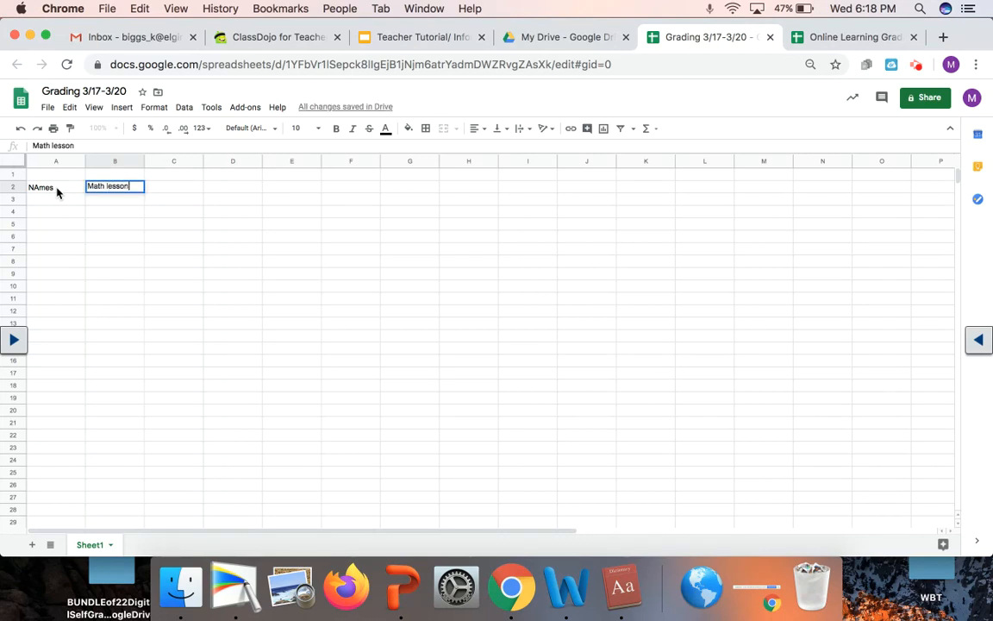
pyautogui.press('Tab')
pyautogui.write('iReady l')
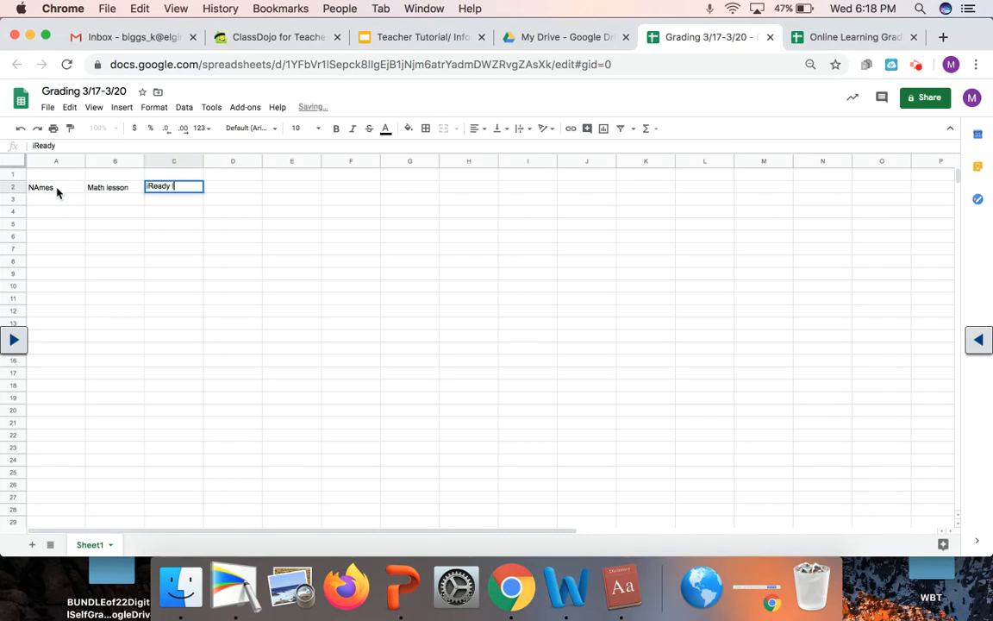
pyautogui.write('esson')
pyautogui.click(116, 226)
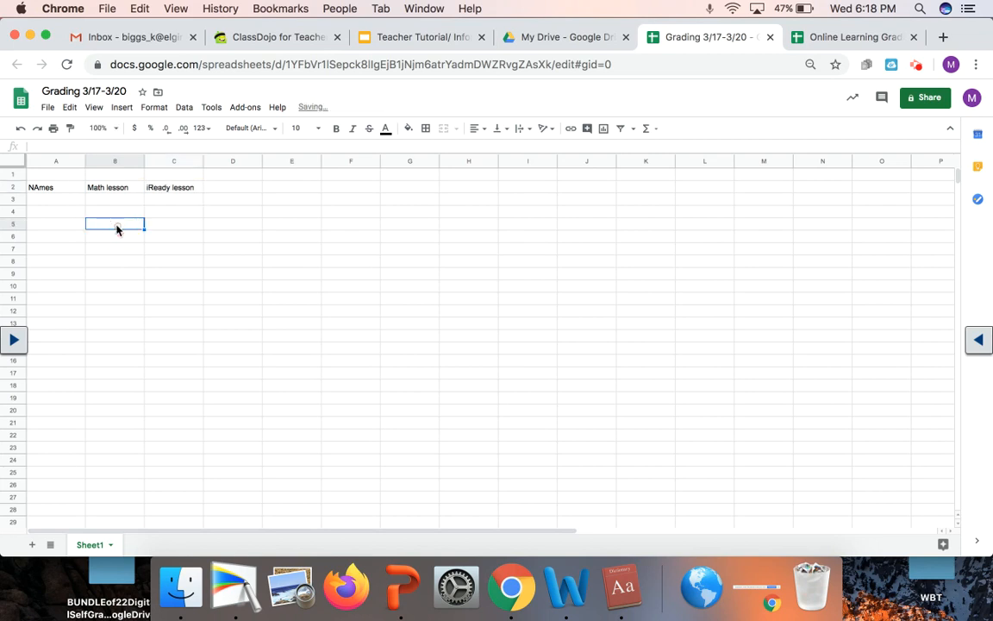
# Correct the capitalization of the heading in cell A2 so it reads "Names".
pyautogui.doubleClick(54, 184)
pyautogui.click(39, 186)
pyautogui.press('BackSpace')
pyautogui.write('a')
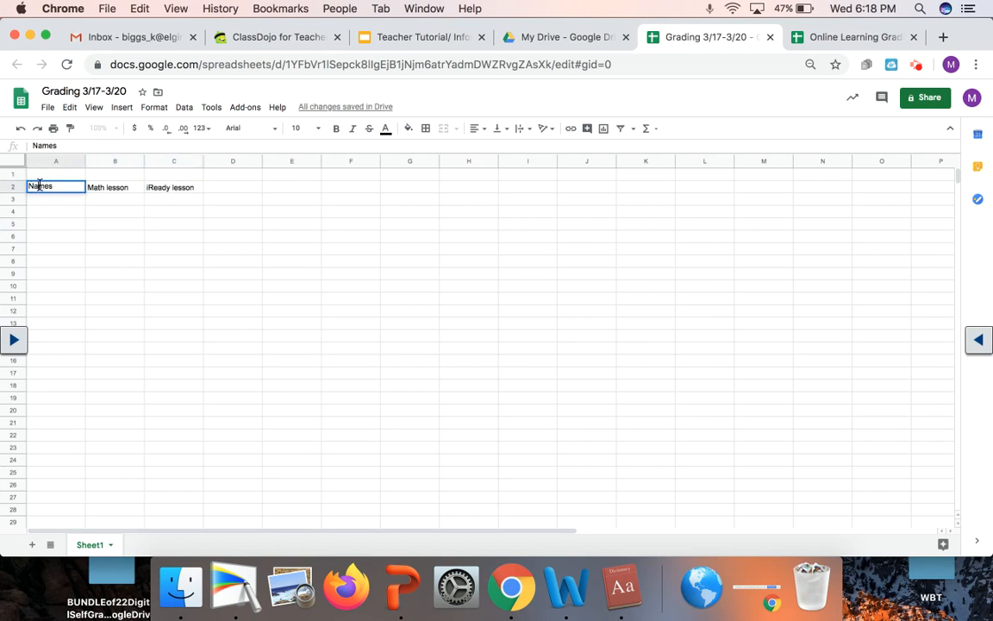
pyautogui.press('Return')
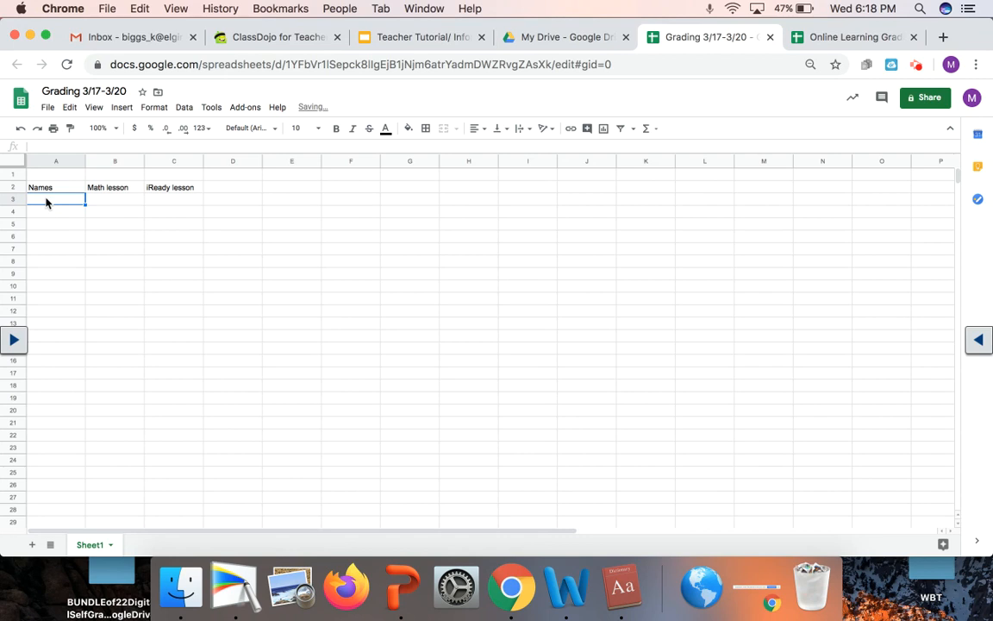
# Enter the numbers 1 to 8 down column A below the Names heading, in cells A3 to A10.
pyautogui.write('1 2 3 4 5')
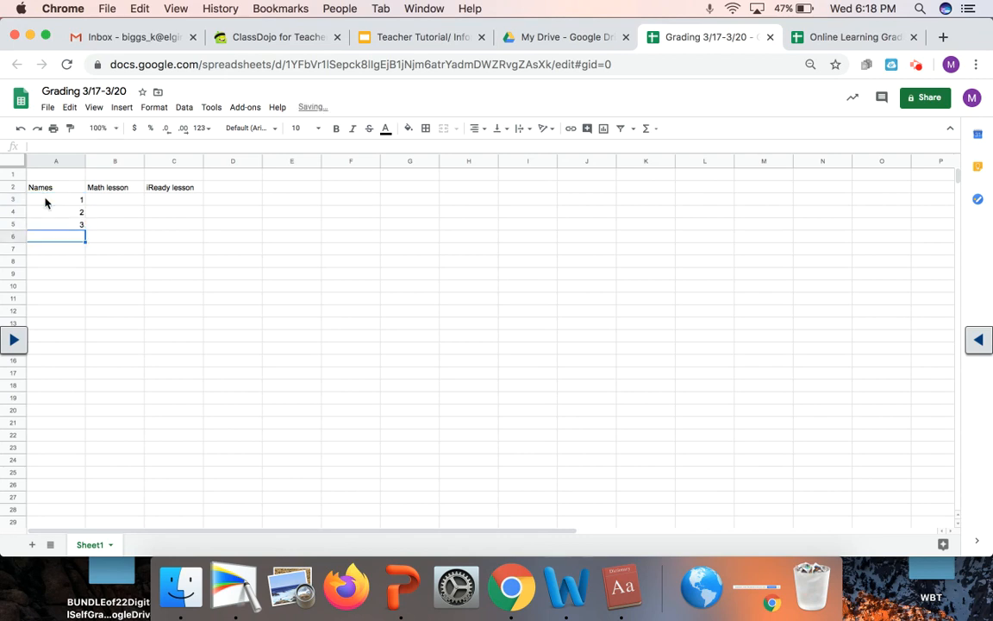
pyautogui.press('Return')
pyautogui.write('6')
pyautogui.press('Return')
pyautogui.write('7')
pyautogui.press('Return')
pyautogui.write('8')
pyautogui.press('Return')
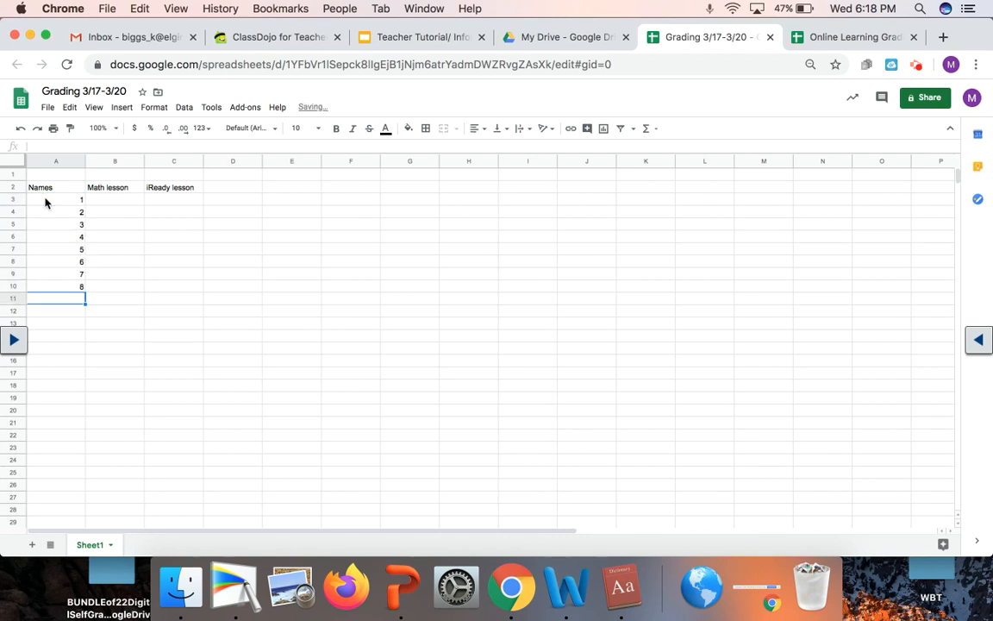
# Apply all borders in a medium-thick solid black line to the range A2:L14.
pyautogui.moveTo(63, 190); pyautogui.dragTo(694, 337)
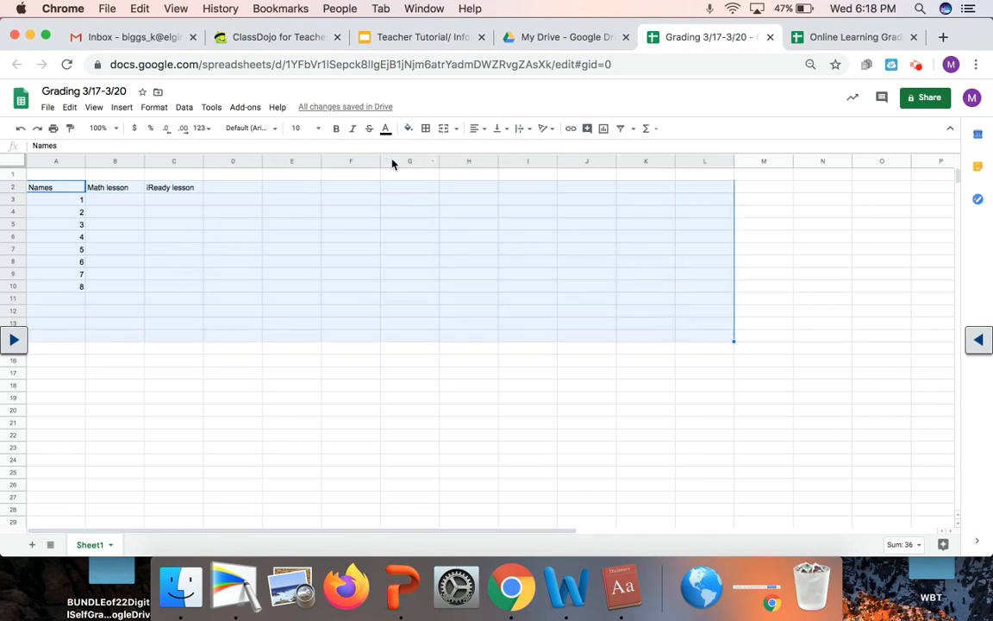
pyautogui.click(431, 129)
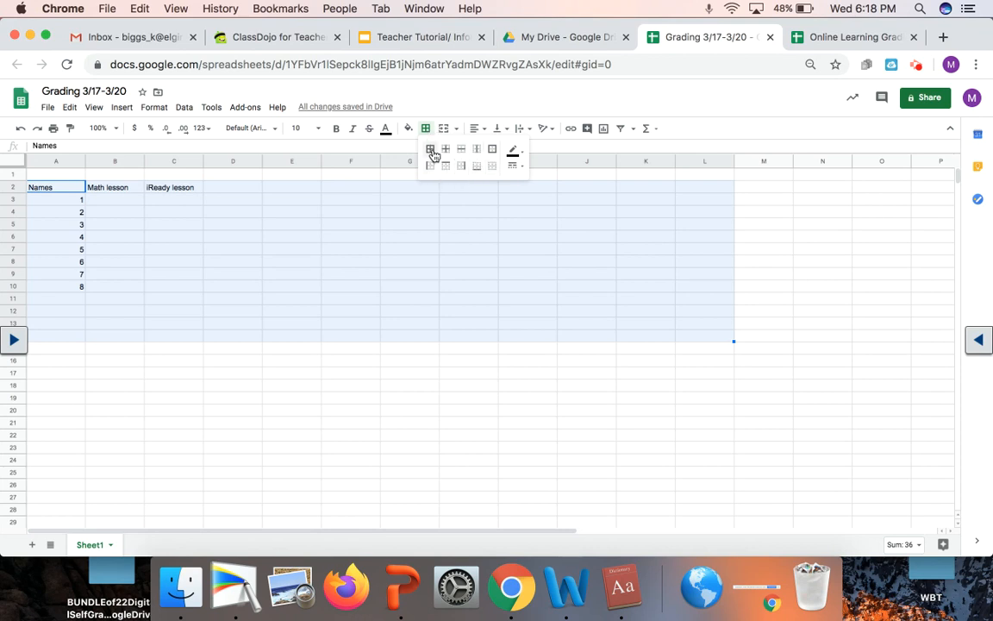
pyautogui.click(514, 152)
pyautogui.click(518, 155)
pyautogui.click(522, 168)
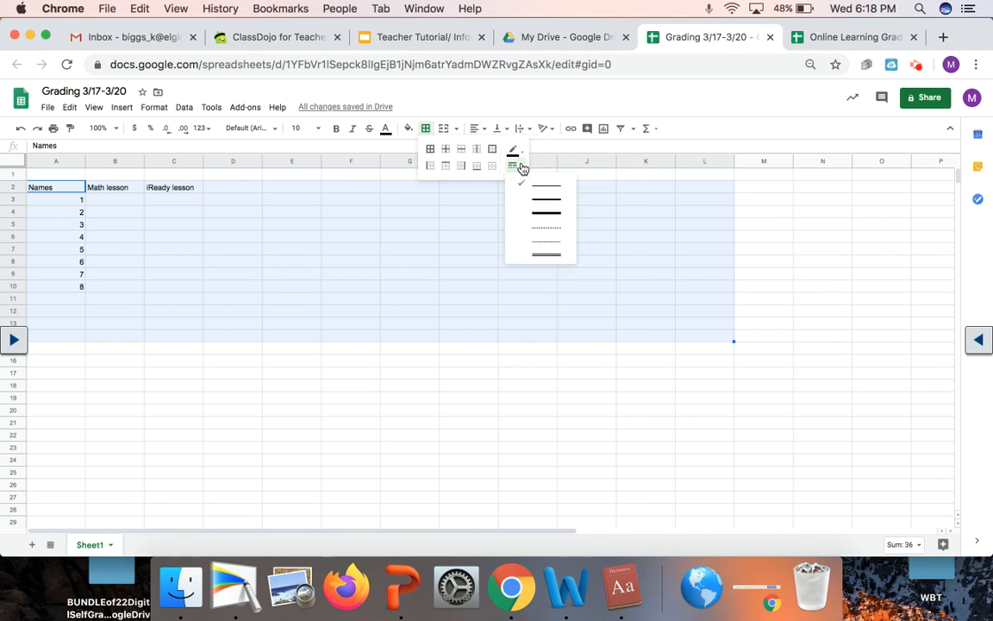
pyautogui.click(541, 204)
pyautogui.click(430, 152)
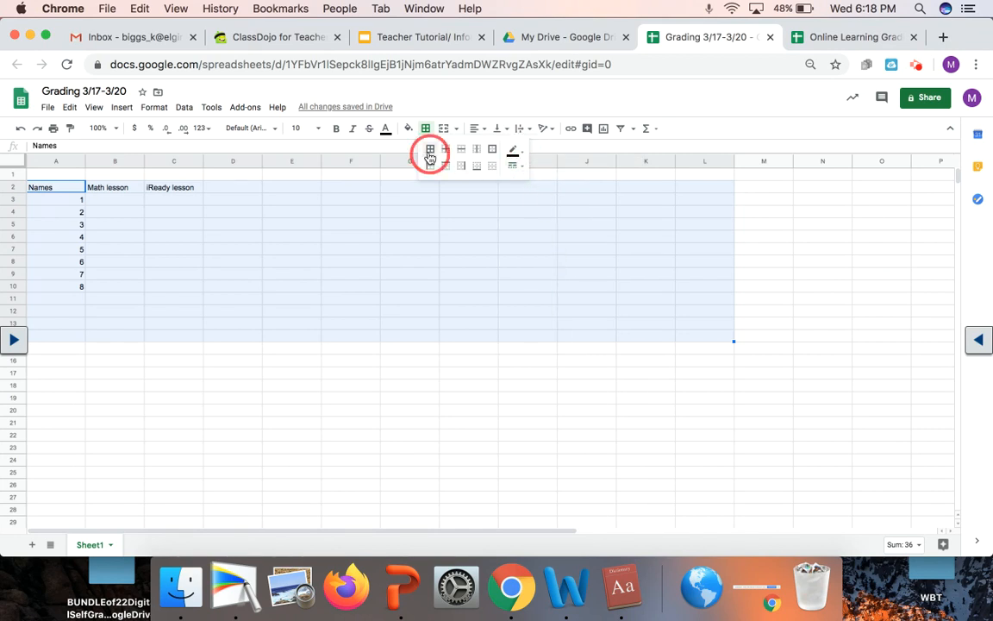
pyautogui.click(390, 377)
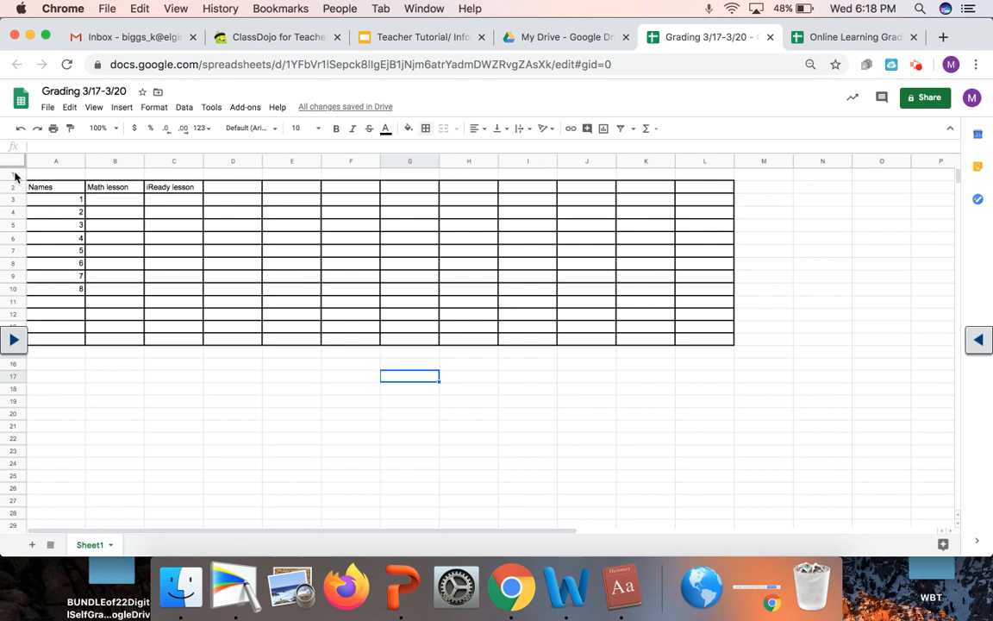
# Make row 1 taller and narrow columns A and B to fit their headings.
pyautogui.moveTo(17, 178); pyautogui.dragTo(17, 194)
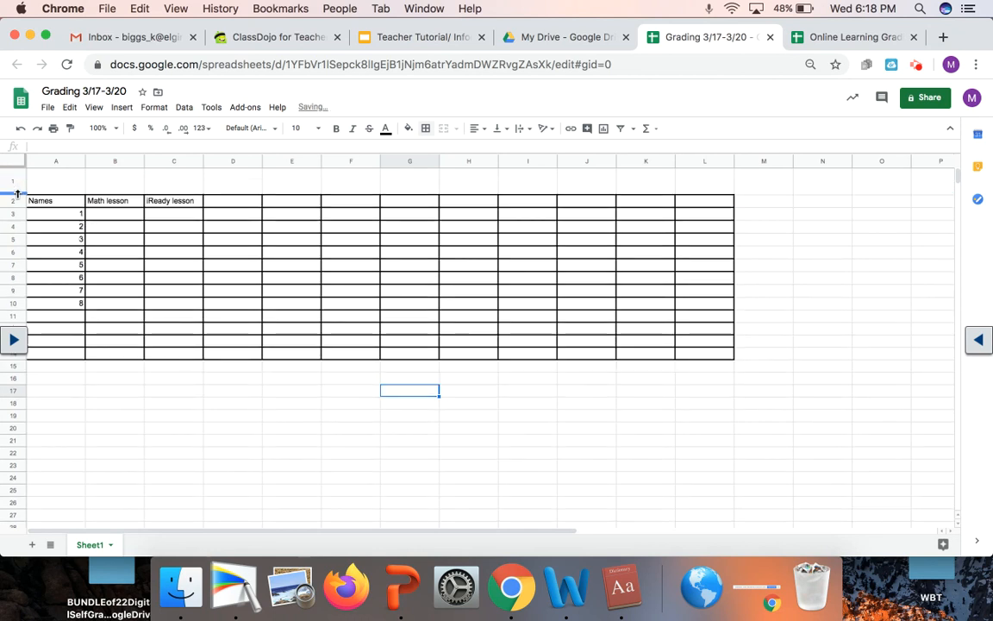
pyautogui.moveTo(85, 161); pyautogui.dragTo(58, 163)
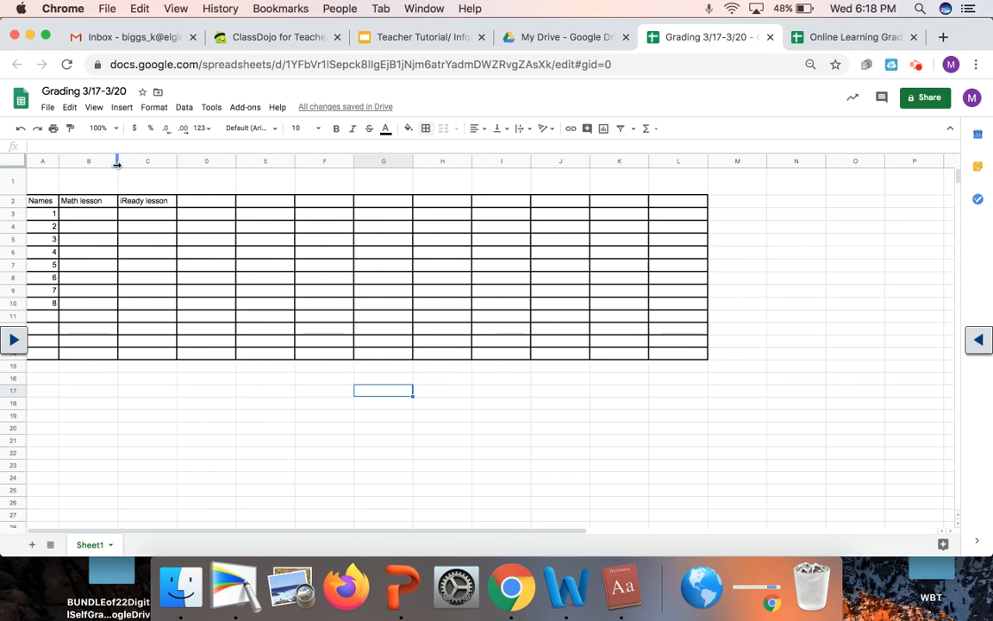
pyautogui.moveTo(117, 163); pyautogui.dragTo(106, 164)
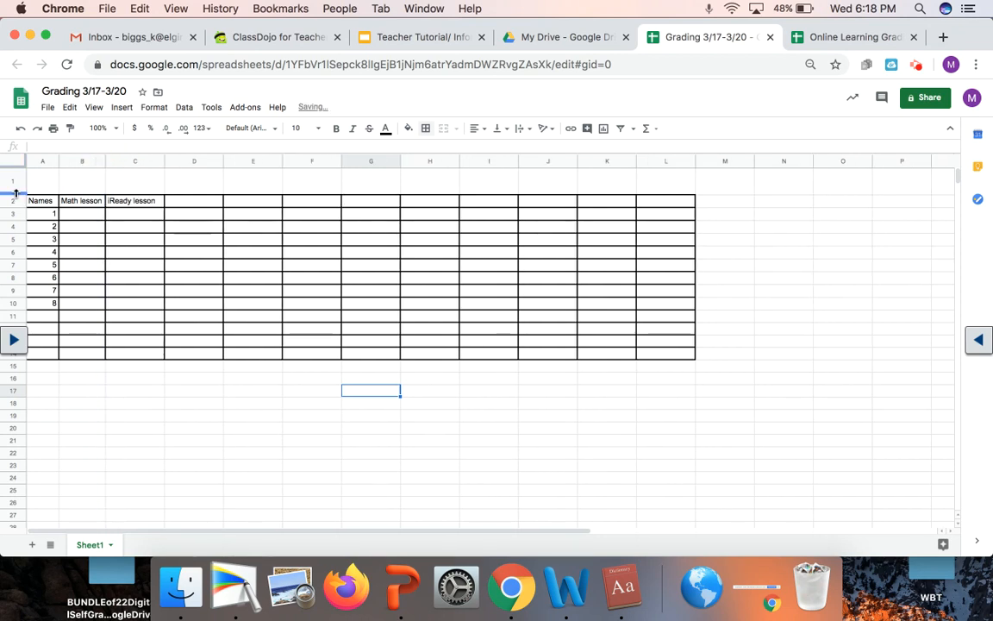
# Merge cells A1 to L1 above the table into one cell and center its content horizontally.
pyautogui.moveTo(16, 194); pyautogui.dragTo(679, 183)
pyautogui.click(215, 416)
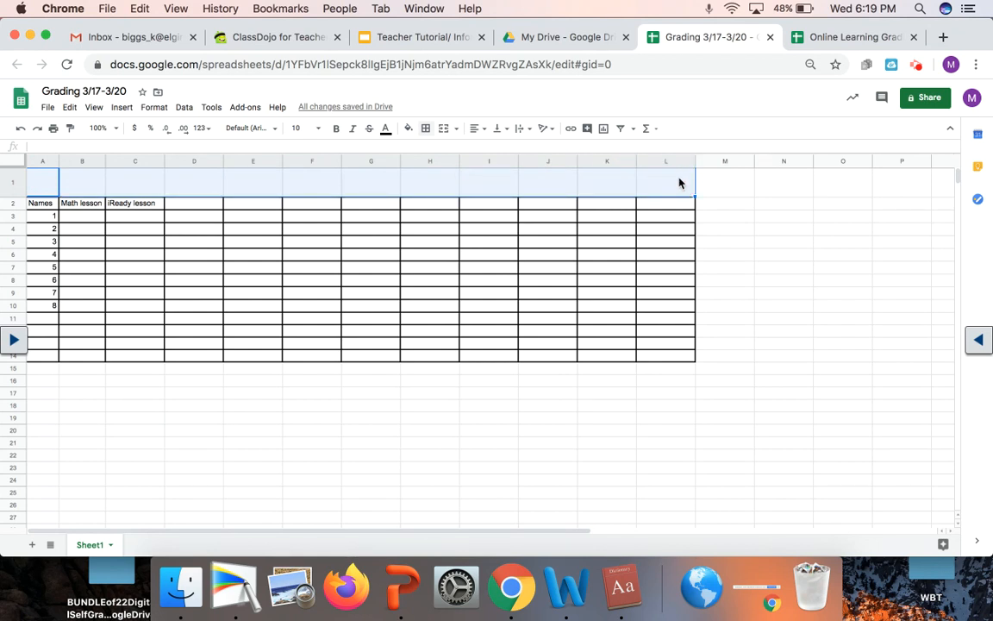
pyautogui.click(448, 130)
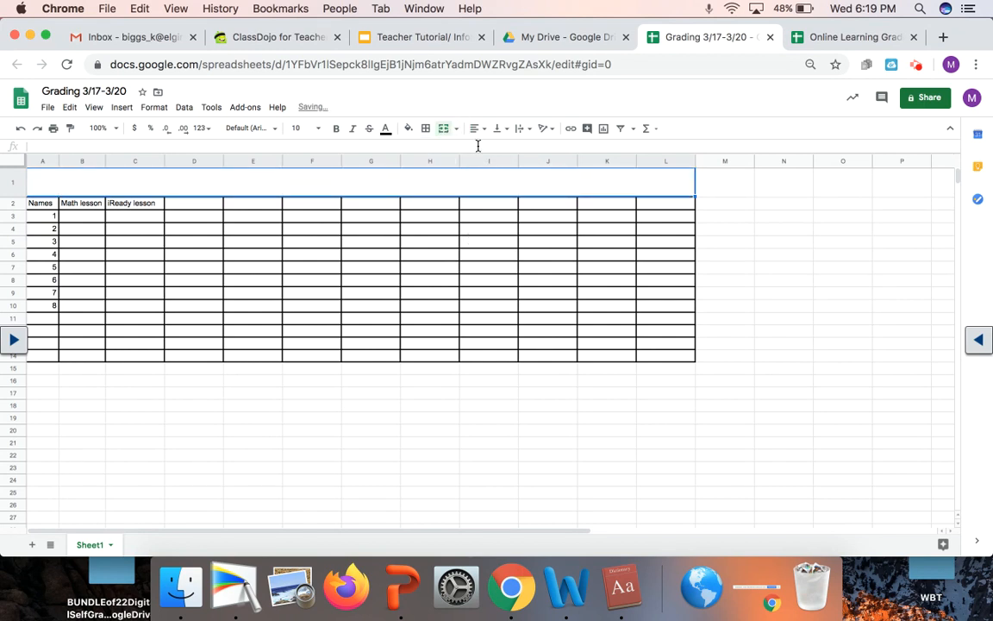
pyautogui.click(477, 129)
pyautogui.click(491, 145)
# Set the merged title cell's font size to 18 and enter the title "Grading 3/17".
pyautogui.click(315, 129)
pyautogui.click(312, 308)
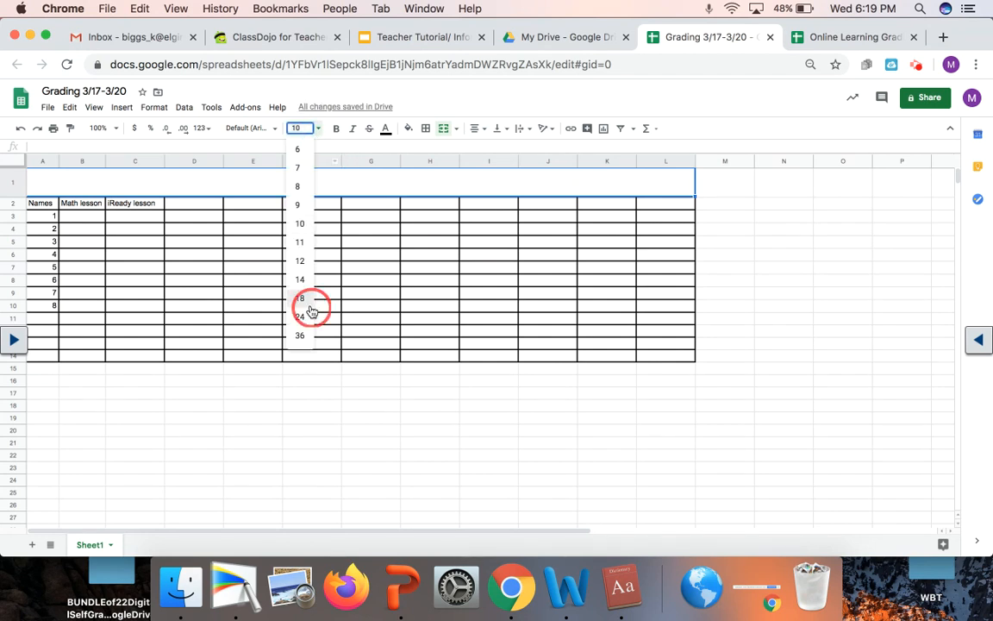
pyautogui.write('Grad')
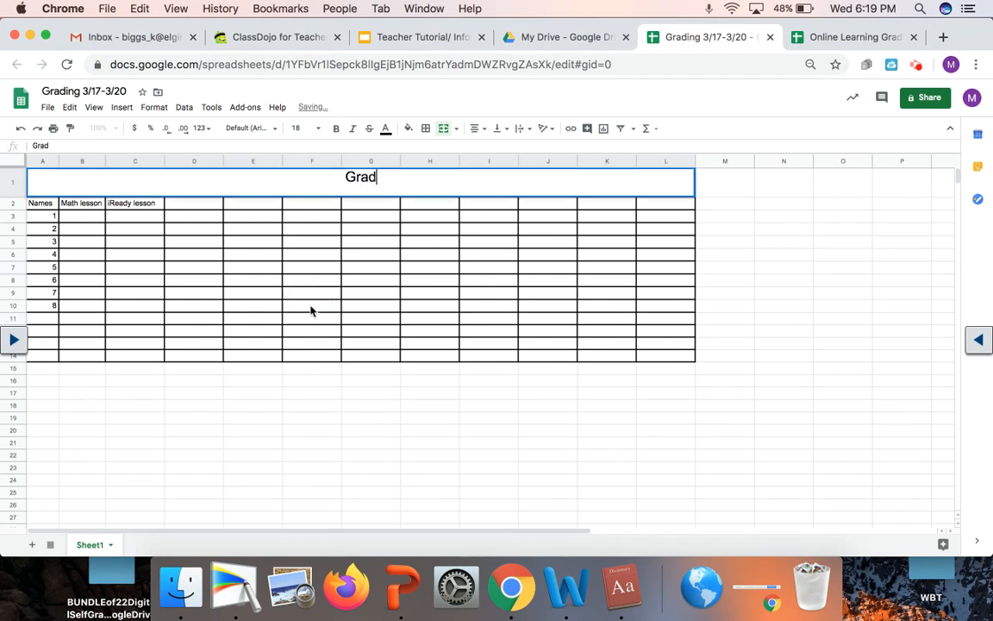
pyautogui.write('ing 3/17')
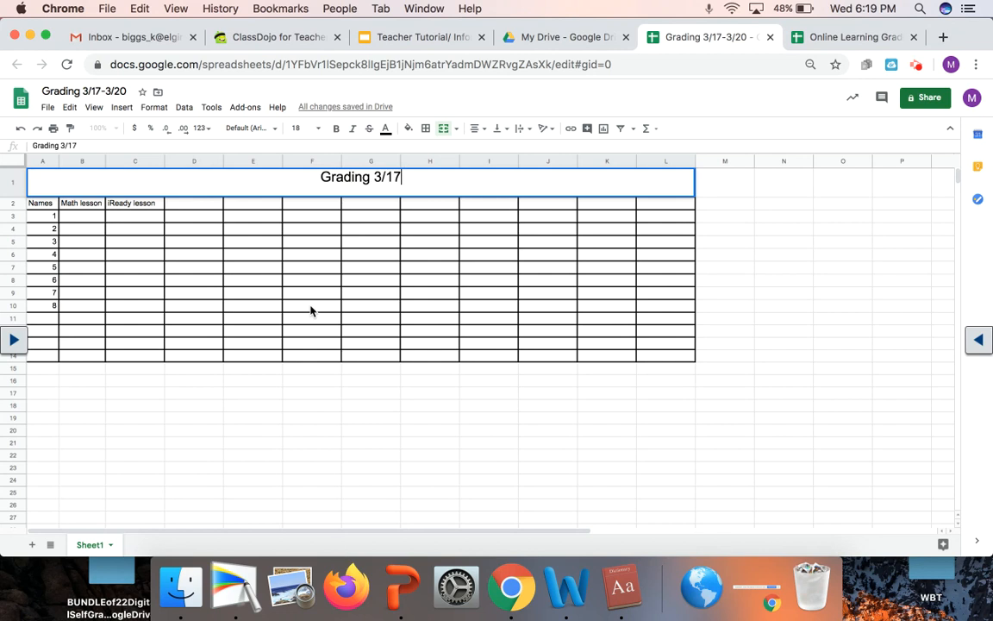
pyautogui.click(313, 459)
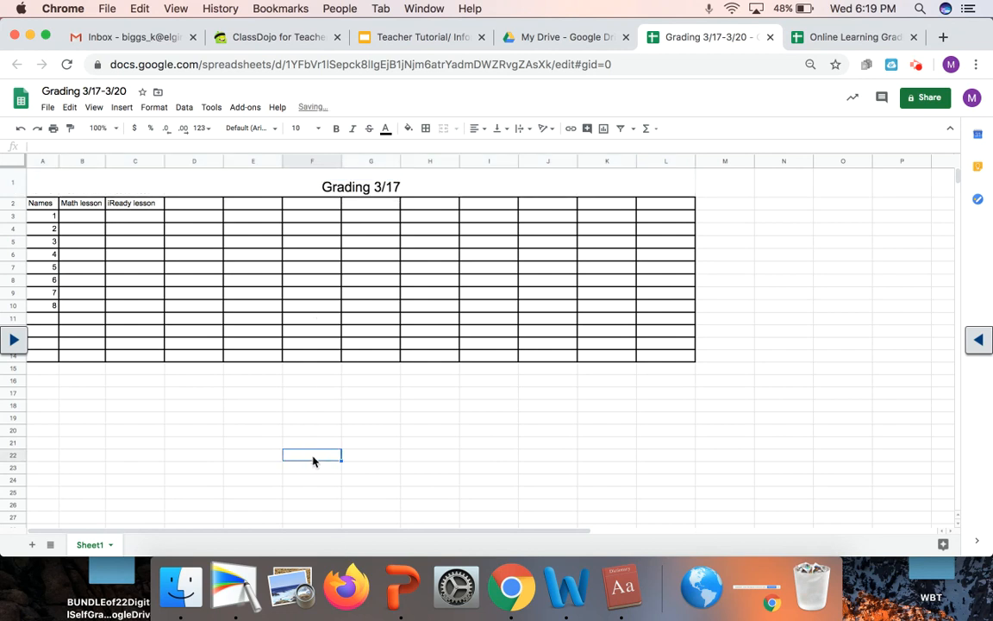
pyautogui.click(380, 185)
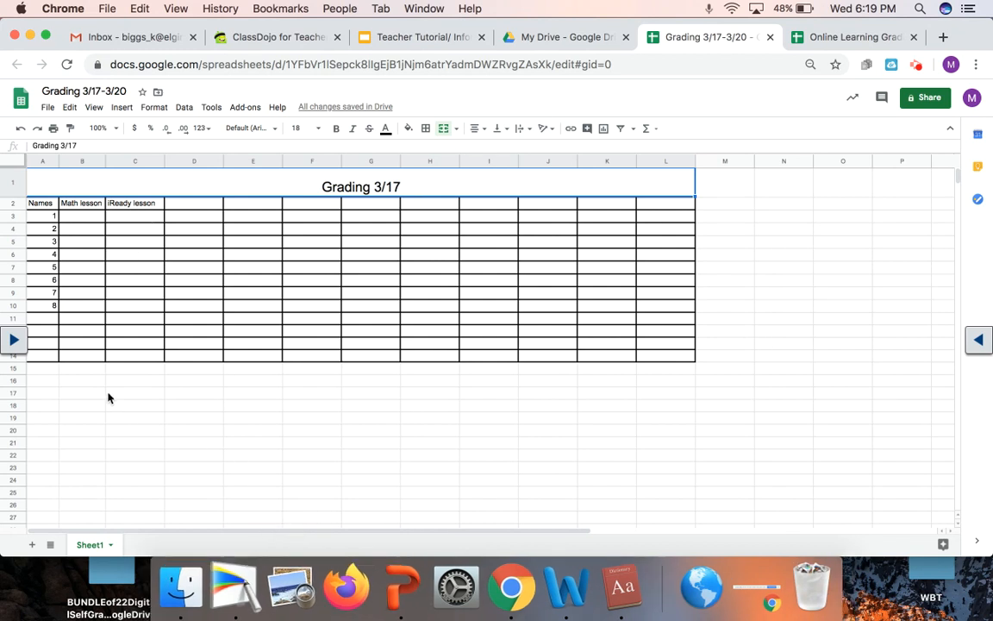
# Fill the whole of row 3 with gray.
pyautogui.click(16, 216)
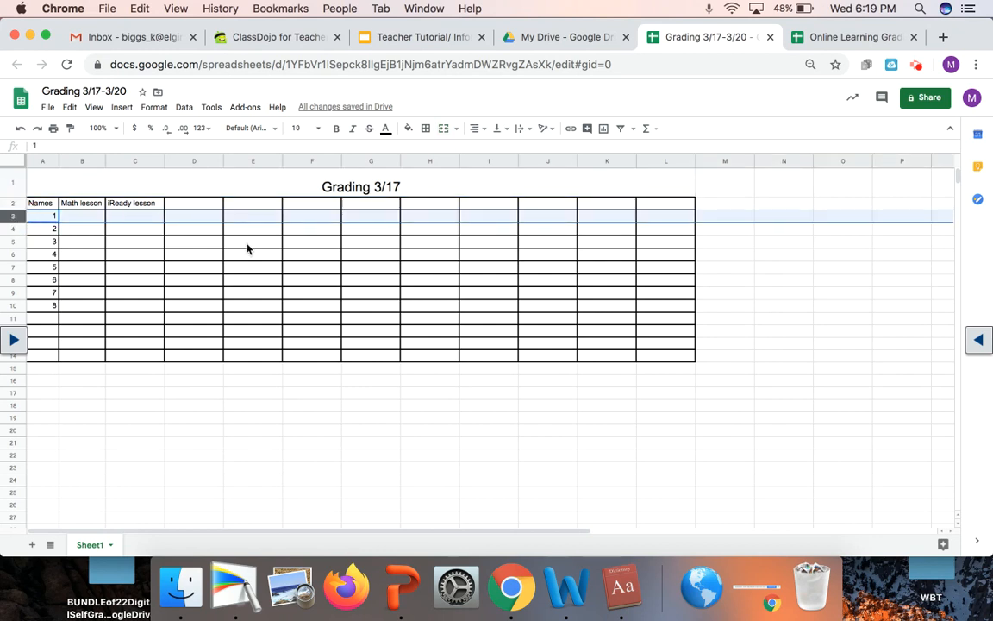
pyautogui.click(410, 129)
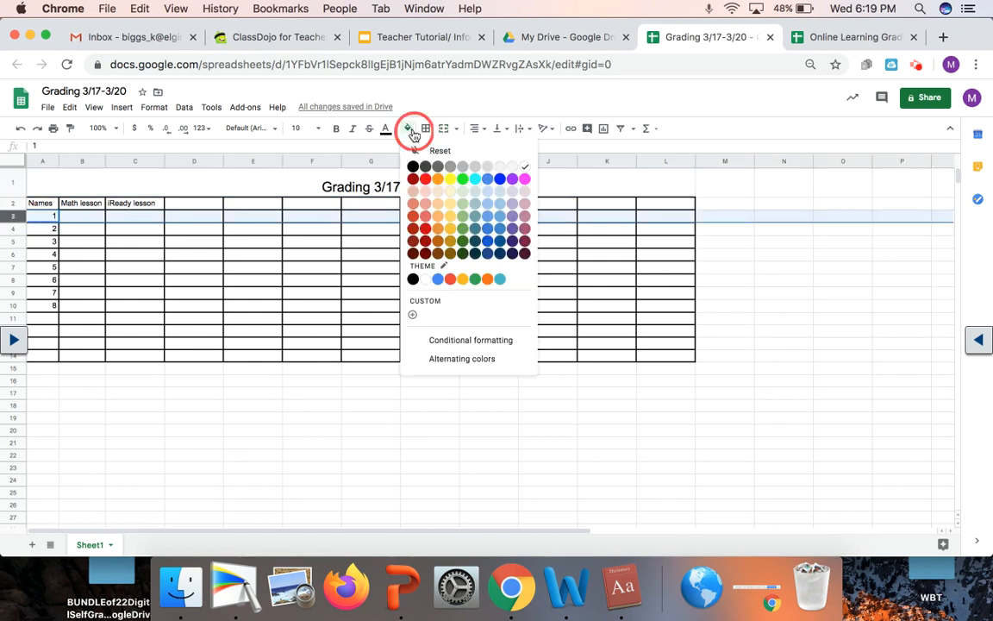
pyautogui.click(463, 168)
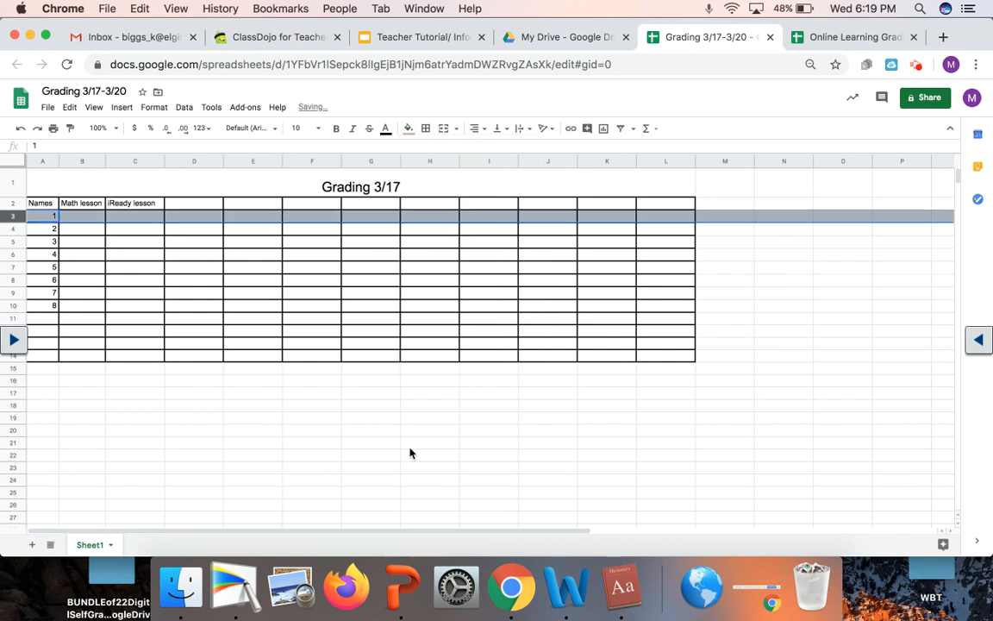
pyautogui.click(409, 445)
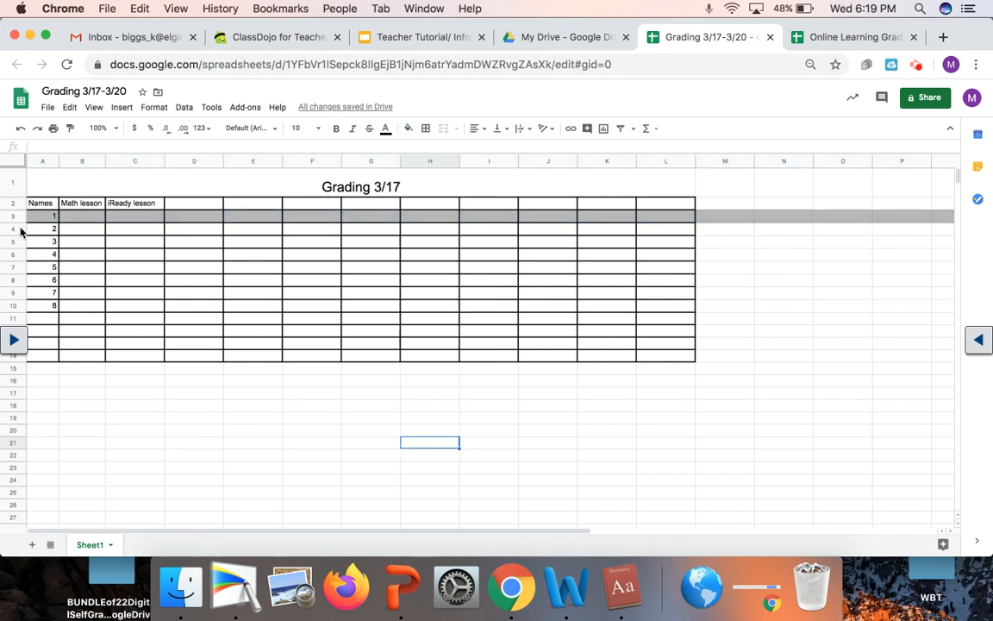
# Fill column C, the iReady lesson column, with the theme blue.
pyautogui.click(139, 161)
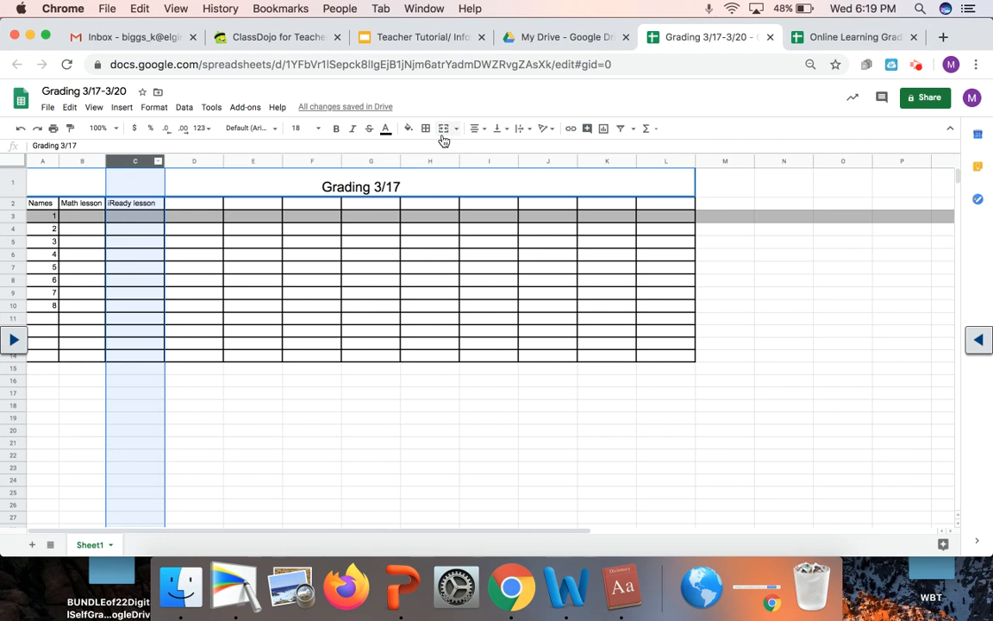
pyautogui.click(410, 129)
pyautogui.click(438, 279)
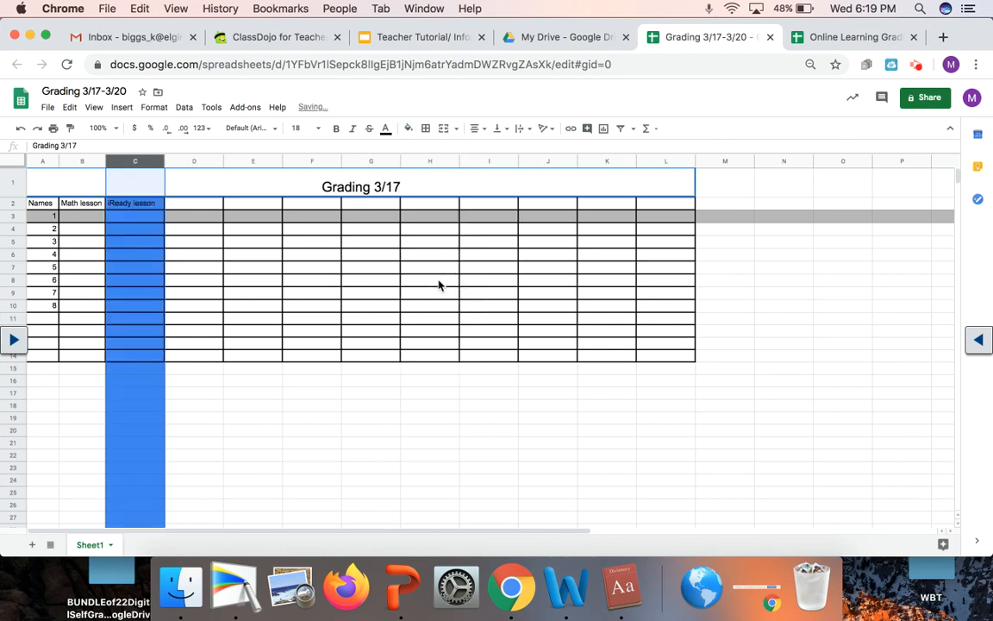
# Select the empty rows 22 to 554 below the grading table and delete them.
pyautogui.click(259, 405)
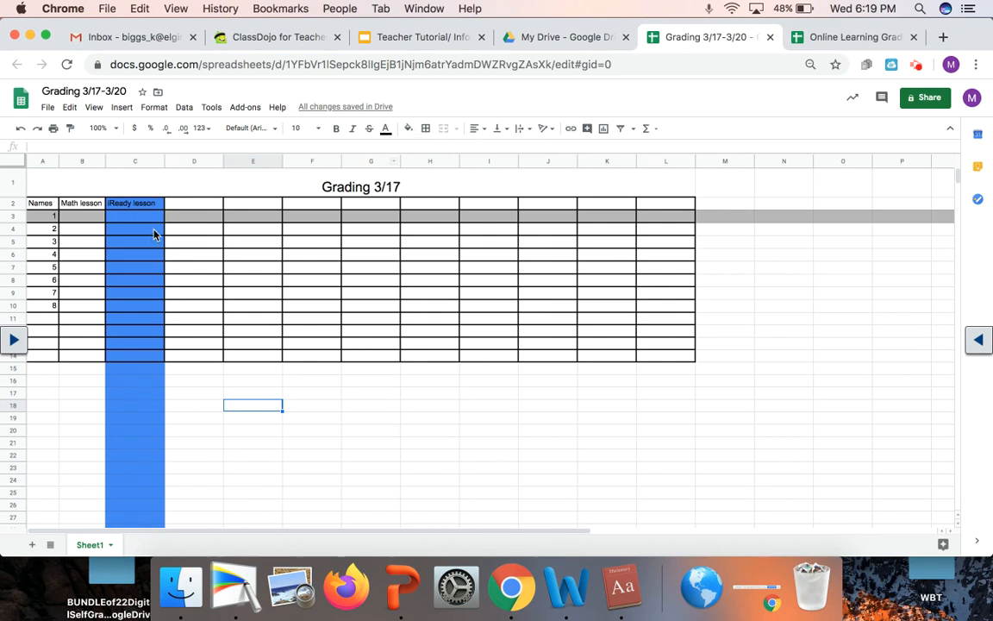
pyautogui.click(259, 467)
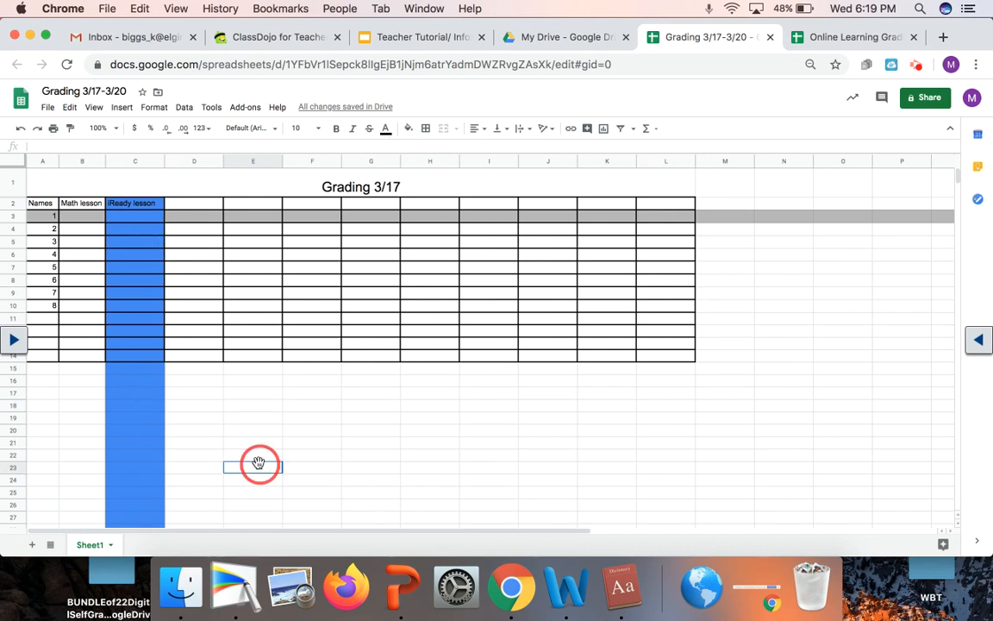
pyautogui.click(15, 368)
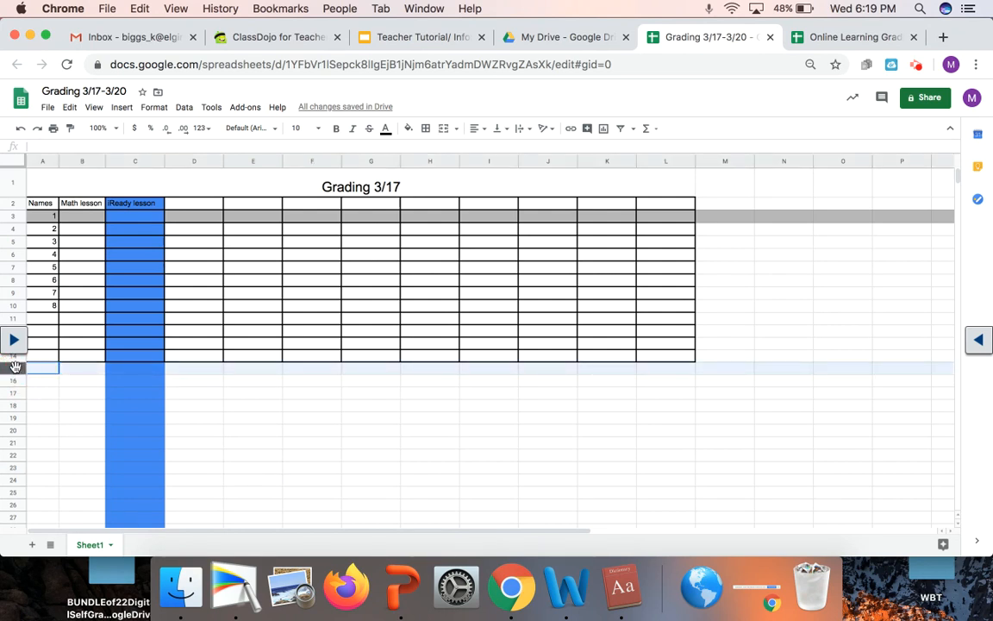
pyautogui.moveTo(15, 370); pyautogui.dragTo(27, 448)
pyautogui.moveTo(12, 213); pyautogui.dragTo(35, 561)
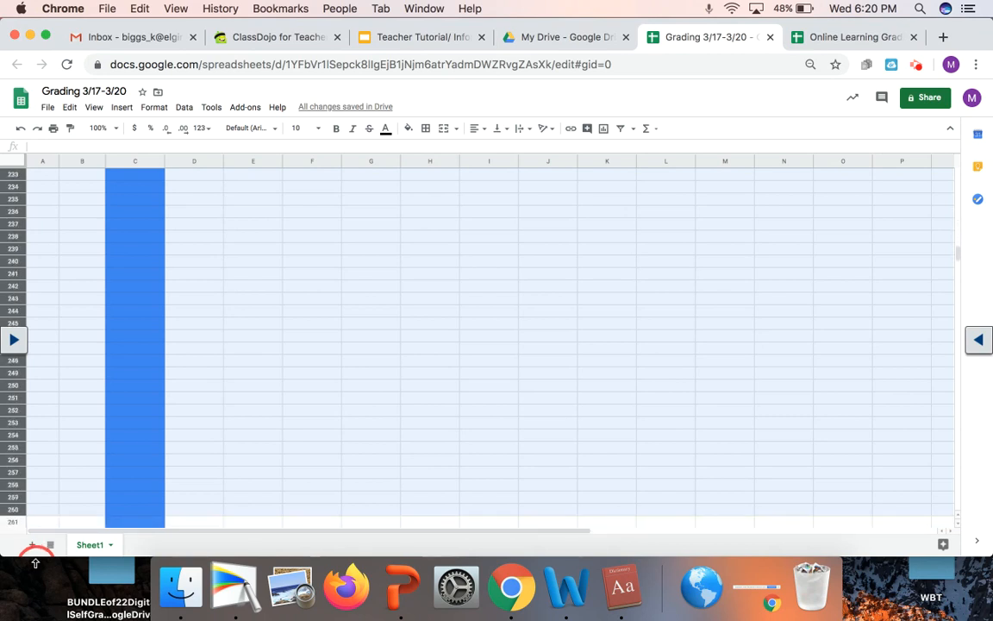
pyautogui.moveTo(35, 562); pyautogui.dragTo(35, 562)
pyautogui.moveTo(35, 562); pyautogui.dragTo(36, 567)
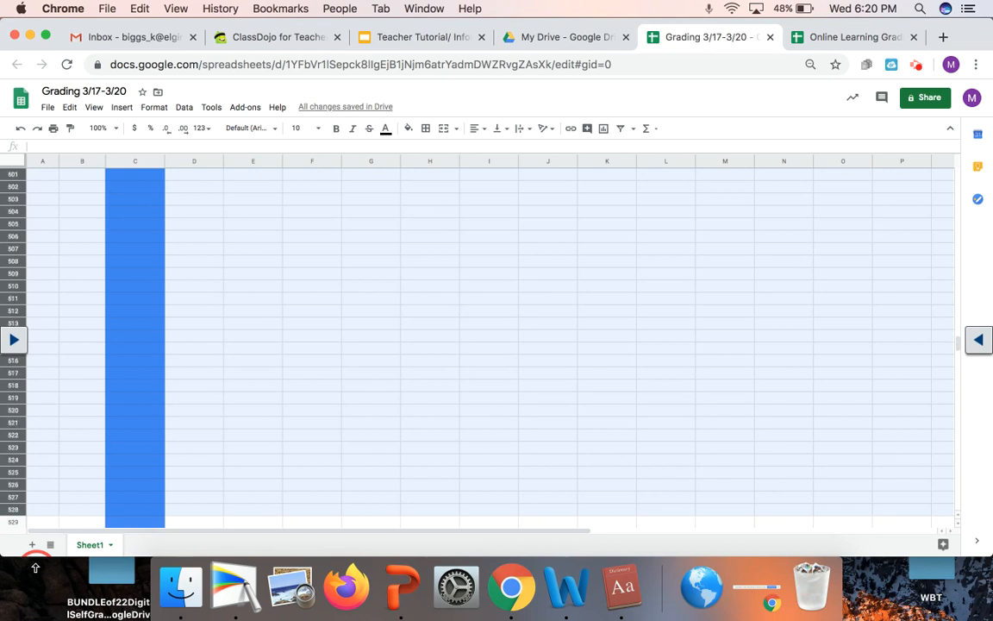
pyautogui.moveTo(35, 567); pyautogui.dragTo(33, 512)
pyautogui.rightClick(14, 435)
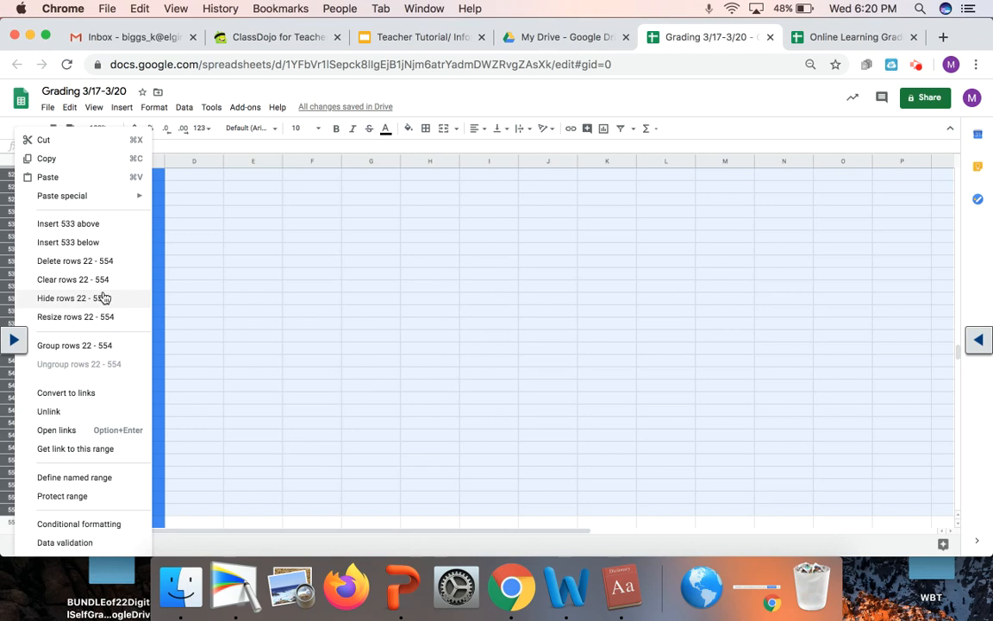
pyautogui.click(101, 262)
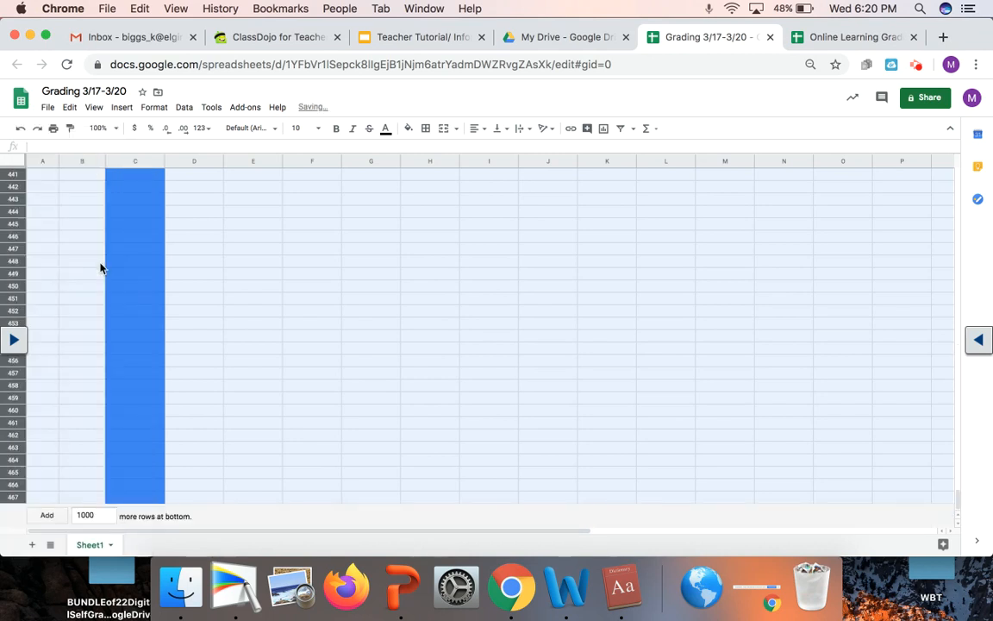
pyautogui.click(304, 262)
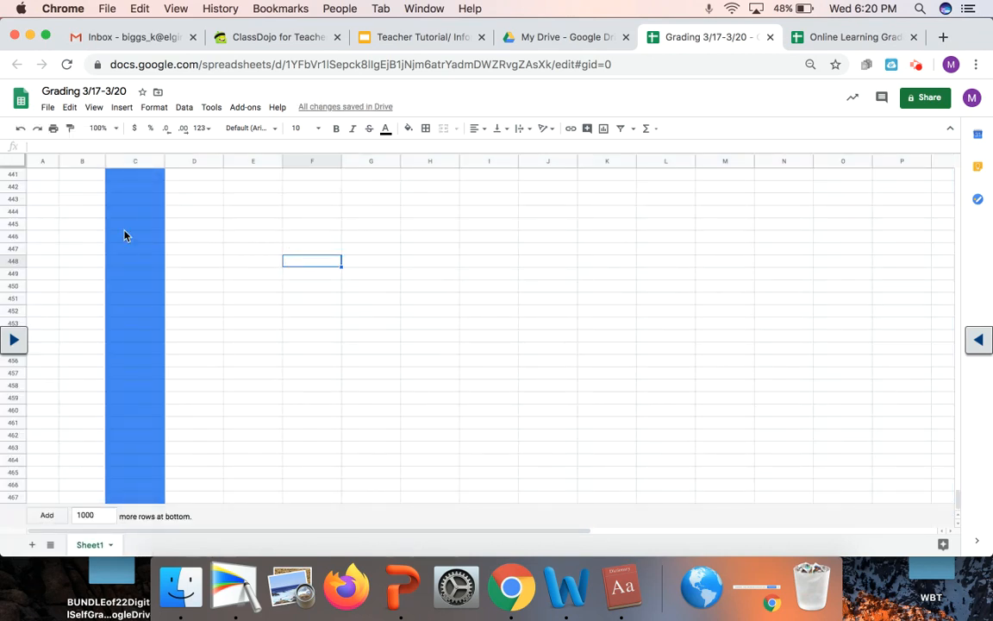
# Select rows 441 to 467 at the end of the sheet and insert the same number of rows below them.
pyautogui.moveTo(15, 178); pyautogui.dragTo(28, 530)
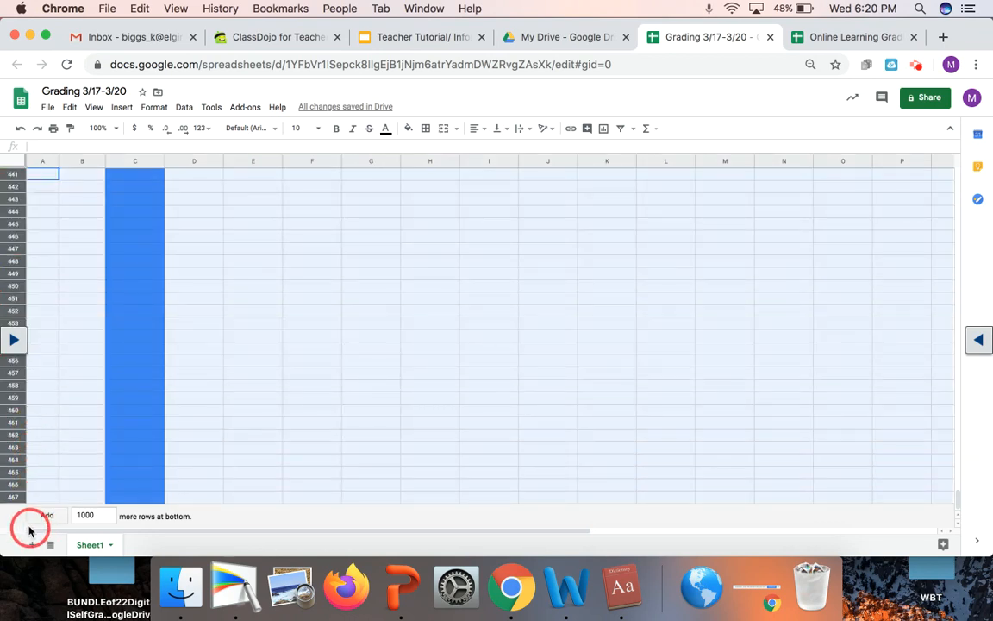
pyautogui.rightClick(15, 443)
pyautogui.click(100, 309)
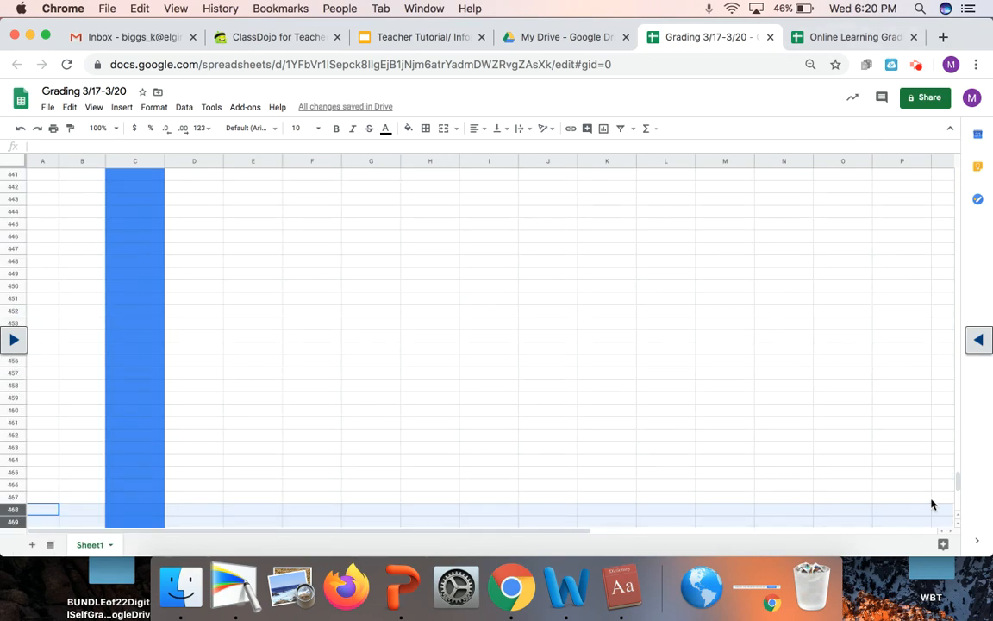
# Delete the unused columns M to Z beside the grading table.
pyautogui.click(960, 481)
pyautogui.moveTo(960, 481); pyautogui.dragTo(930, 147)
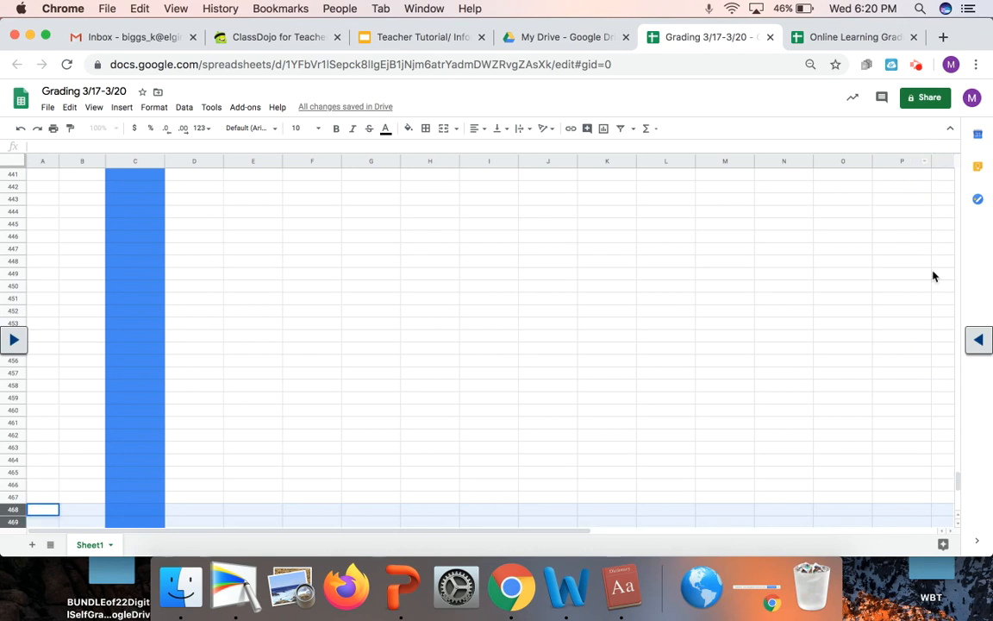
pyautogui.moveTo(955, 486); pyautogui.dragTo(934, 162)
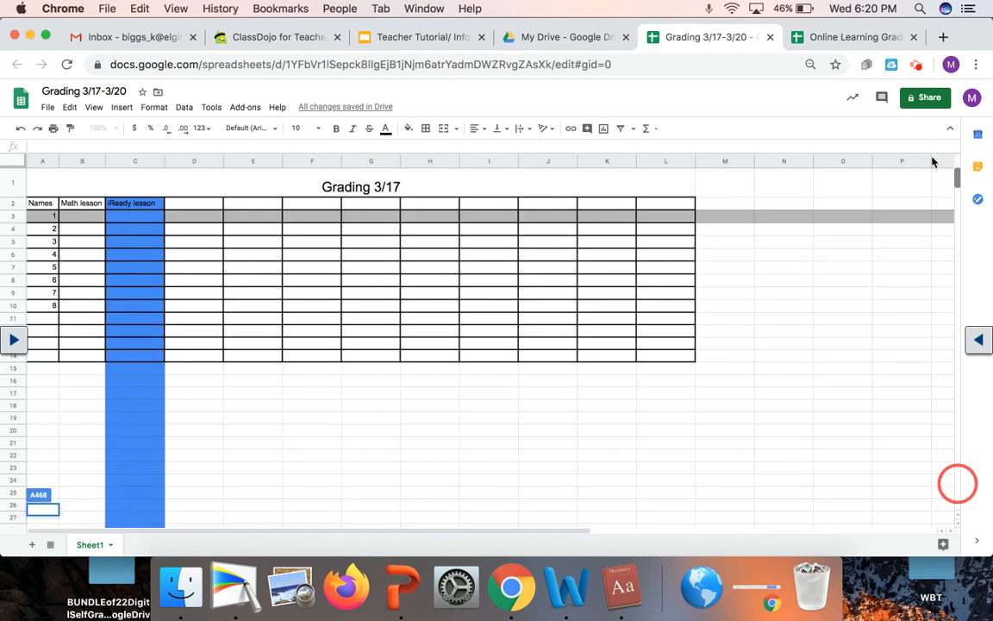
pyautogui.moveTo(725, 166); pyautogui.dragTo(977, 195)
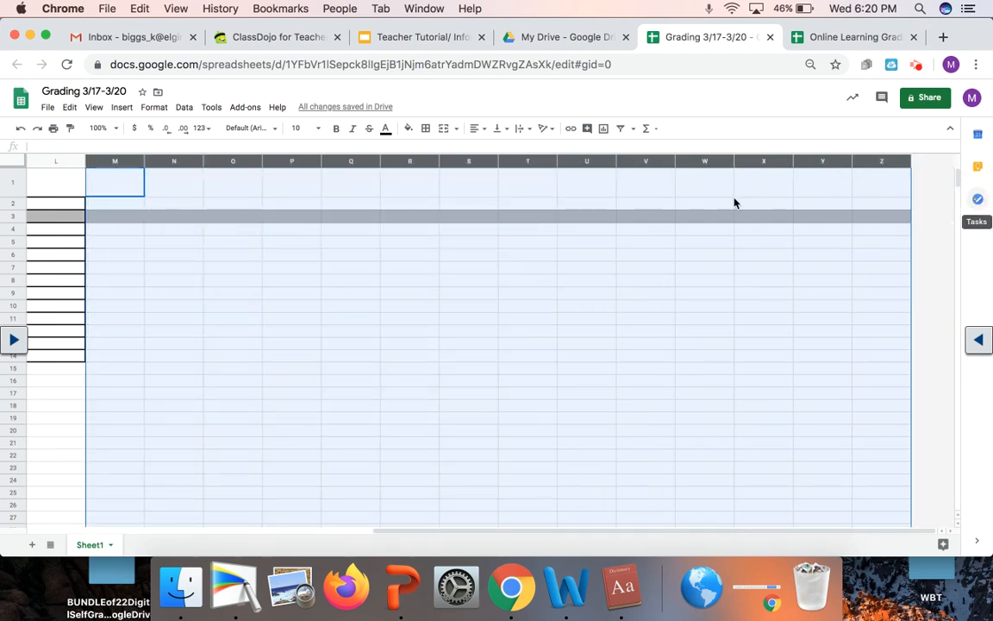
pyautogui.rightClick(640, 199)
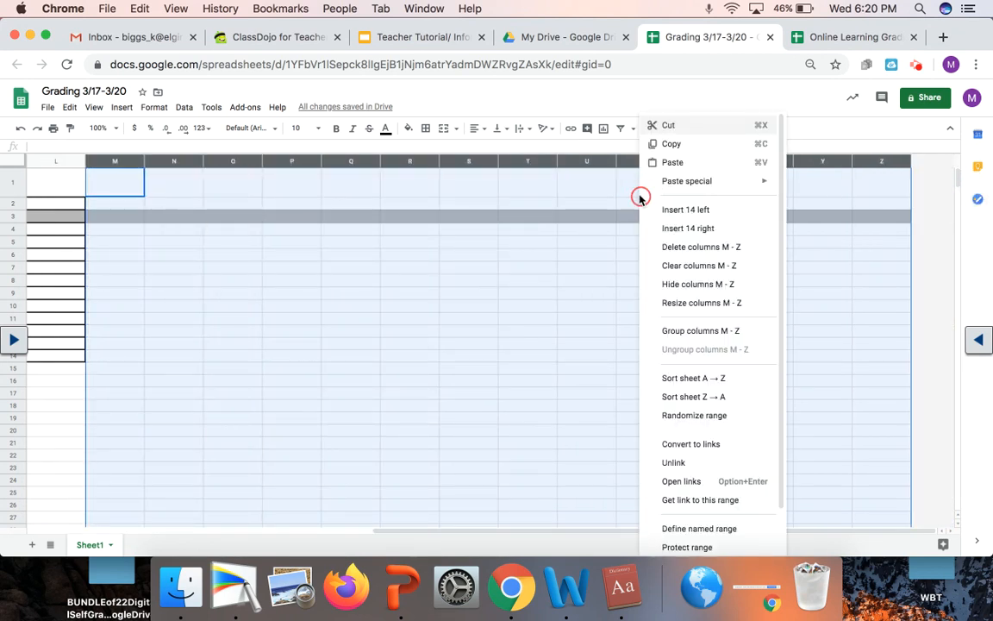
pyautogui.click(705, 247)
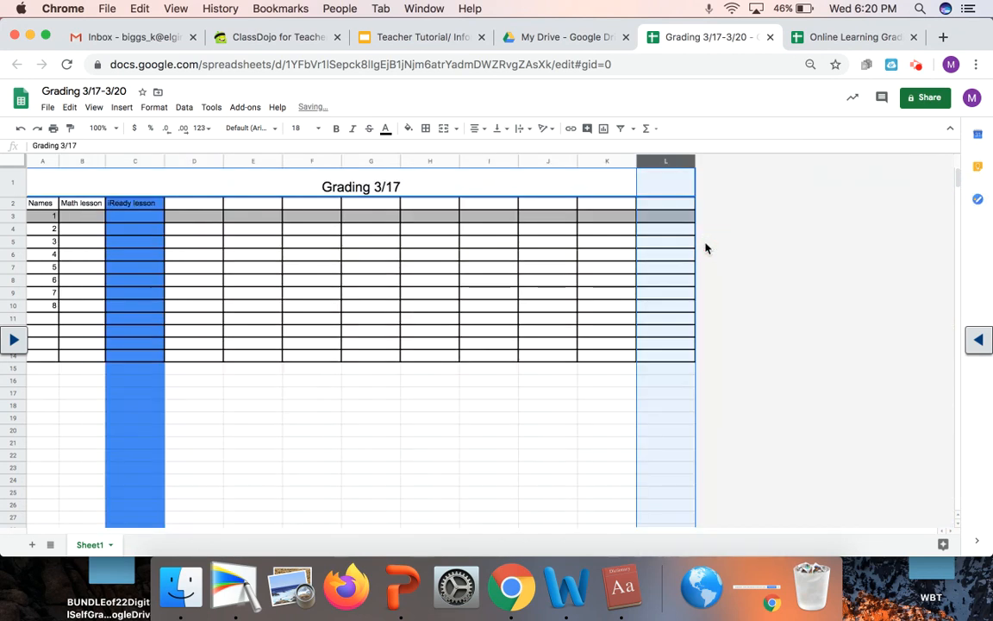
# Delete a further block of empty rows below the grading table.
pyautogui.click(16, 369)
pyautogui.rightClick(16, 370)
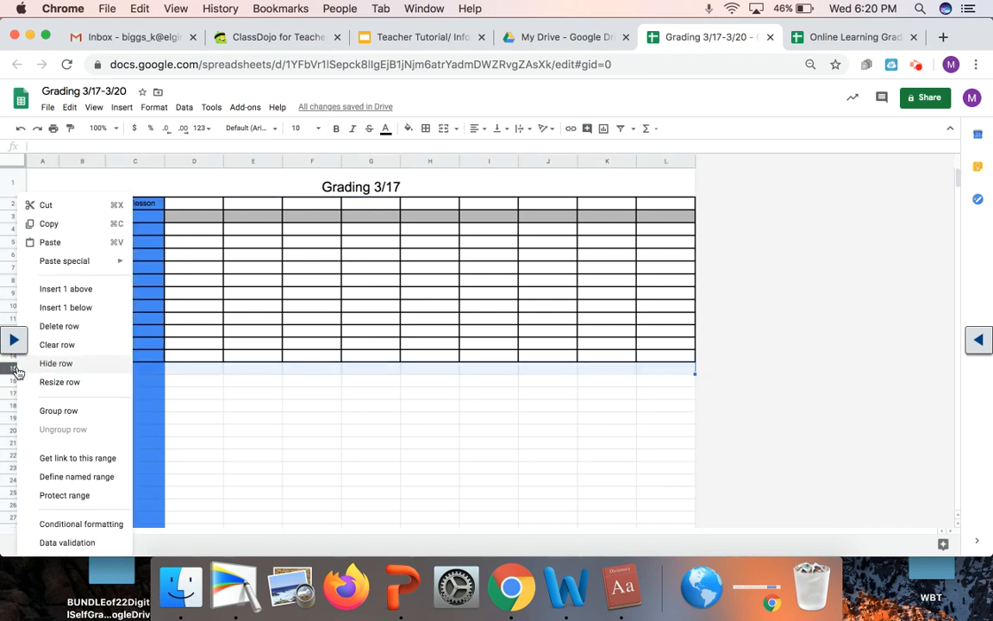
pyautogui.moveTo(15, 369); pyautogui.dragTo(14, 443)
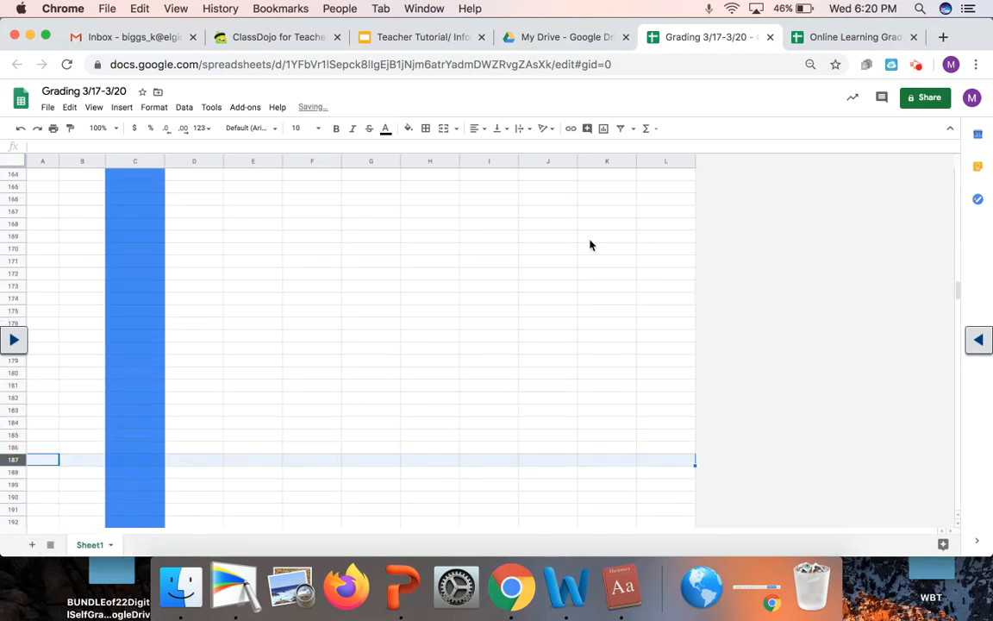
# Switch to the Online Learning Grading 3/17-3/20 spreadsheet and examine the blank color-coded layout of its 3/17 and 3/19 sheets.
pyautogui.click(849, 37)
pyautogui.moveTo(957, 295); pyautogui.dragTo(957, 296)
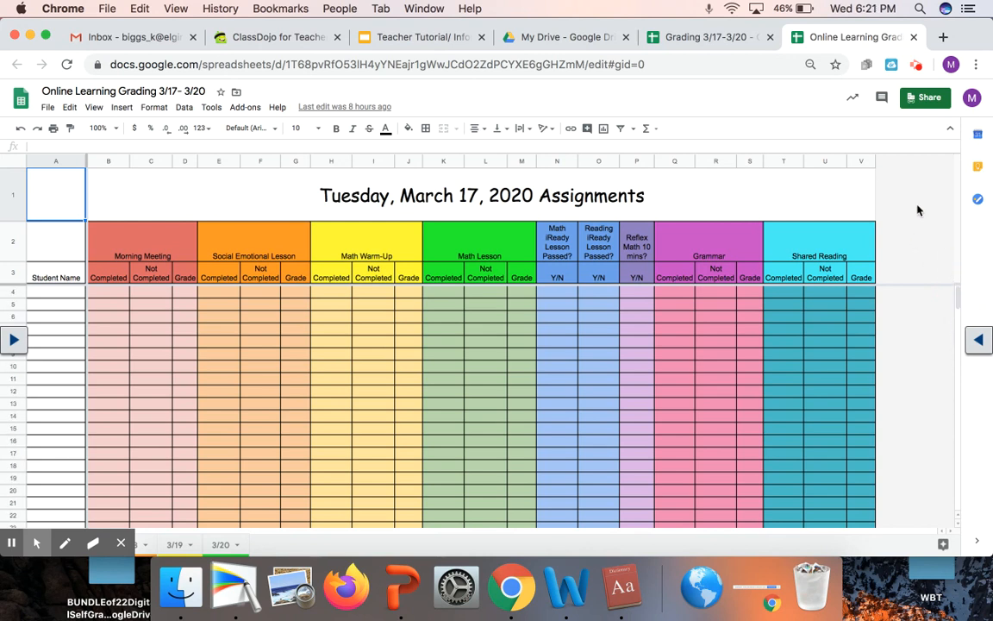
pyautogui.moveTo(960, 299); pyautogui.dragTo(954, 498)
pyautogui.click(174, 544)
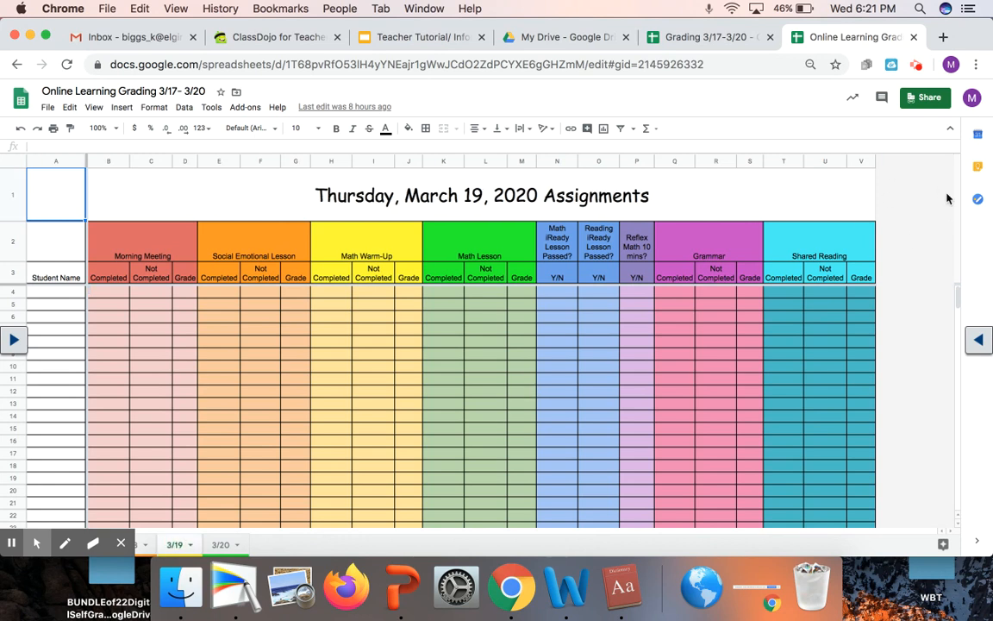
pyautogui.click(956, 299)
pyautogui.click(248, 251)
pyautogui.click(235, 313)
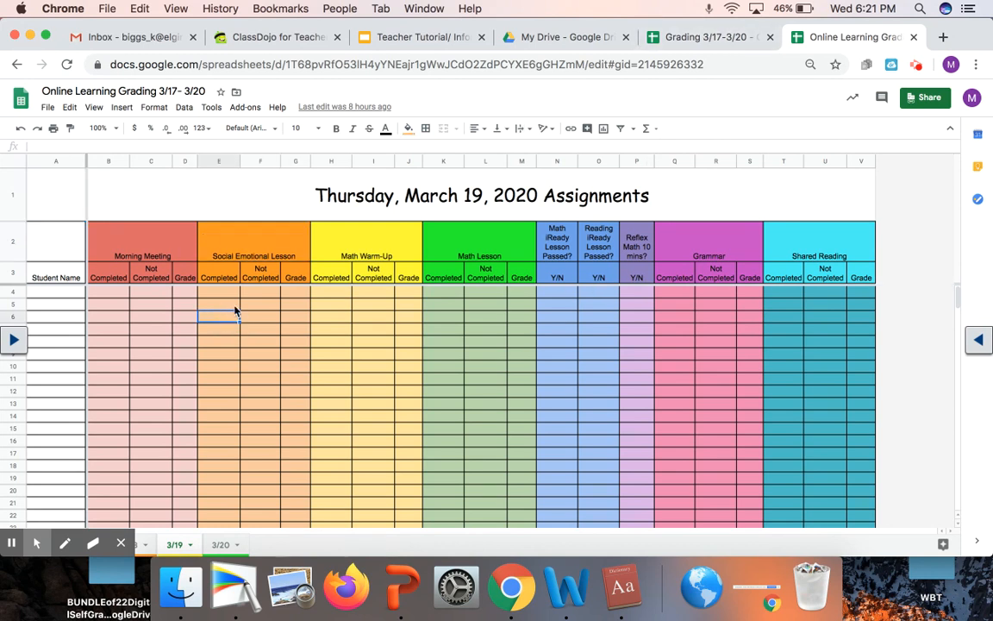
# Open the 2D Online Learning Grading 3/17-3/20 spreadsheet from Drive, look through its 3/18, 3/19 and 3/20 sheets, and return to 3/17.
pyautogui.click(604, 44)
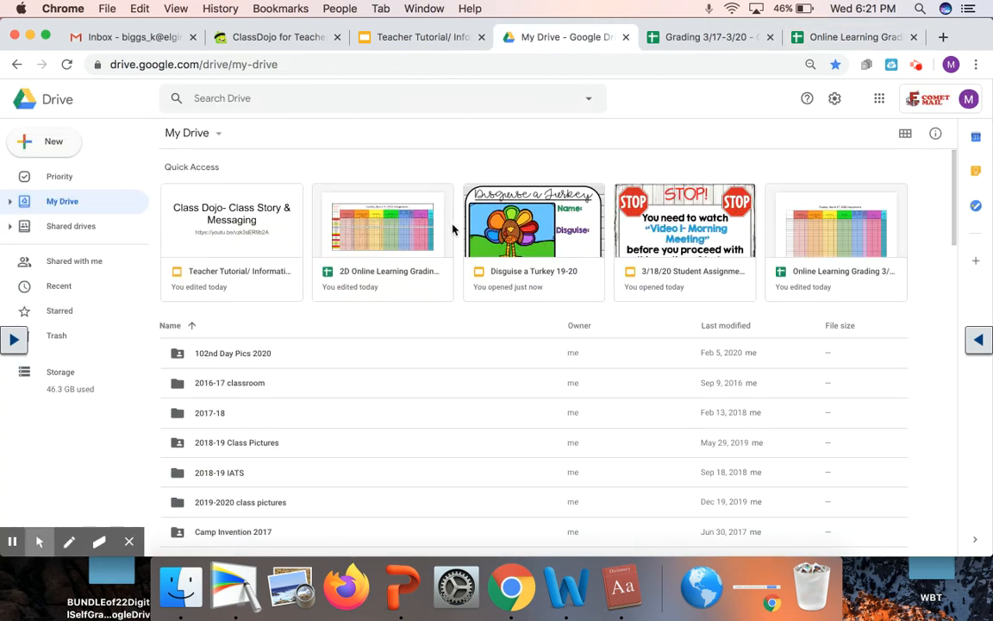
pyautogui.click(390, 237)
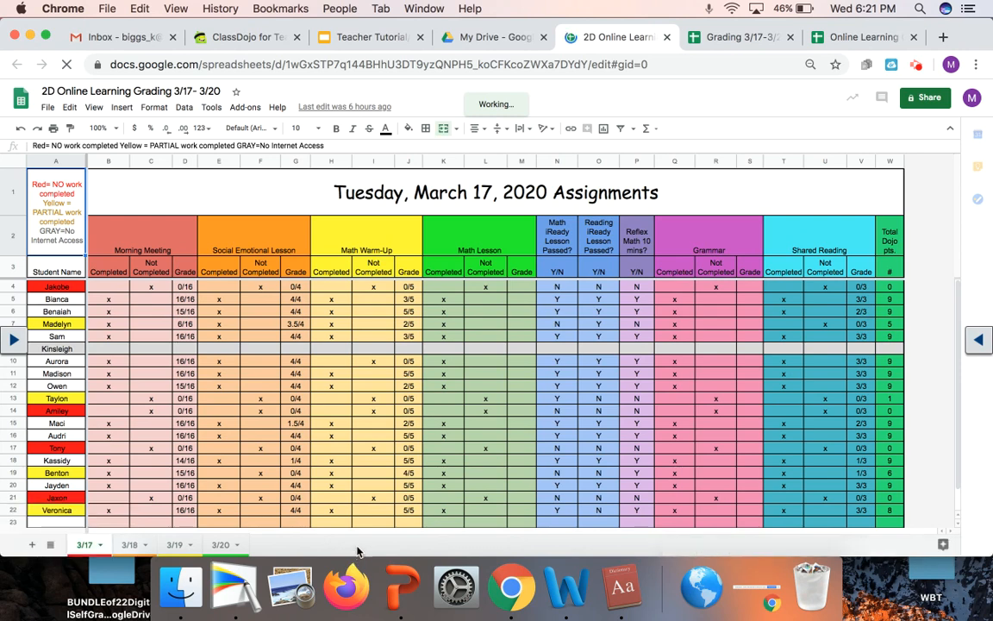
pyautogui.click(129, 544)
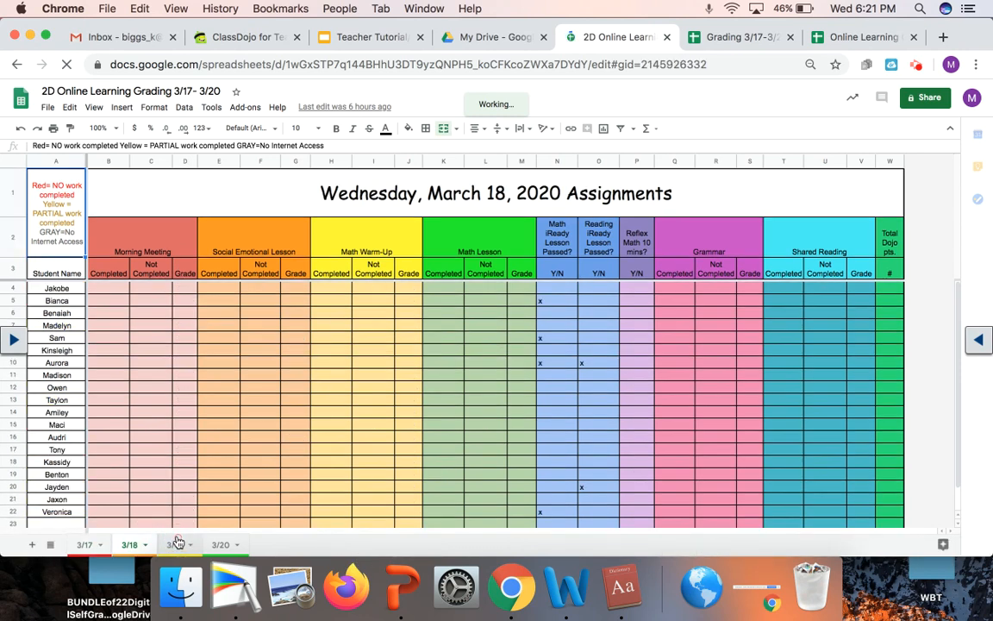
pyautogui.click(174, 544)
pyautogui.click(222, 543)
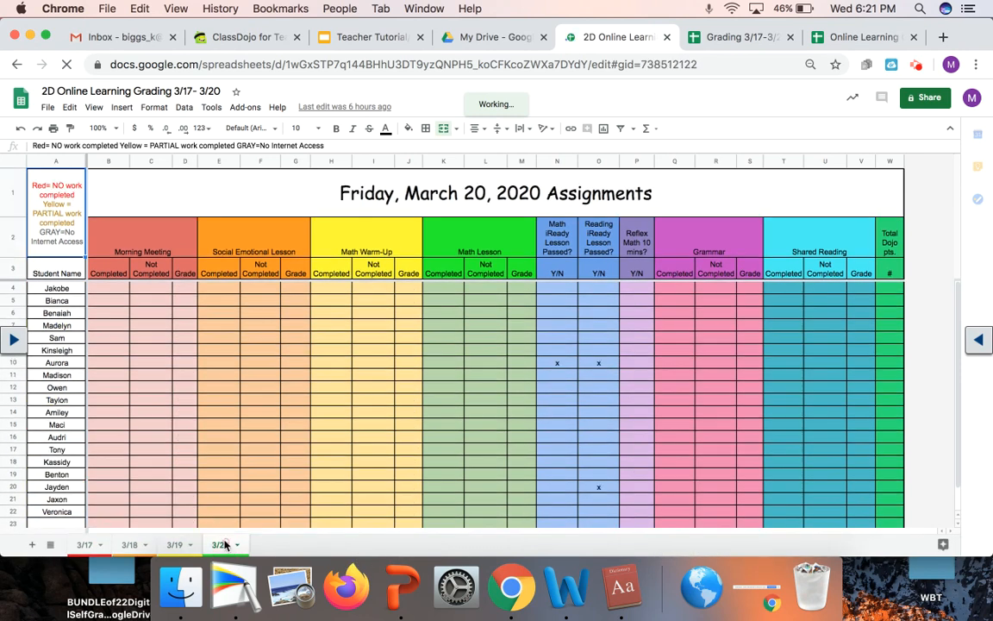
pyautogui.click(83, 544)
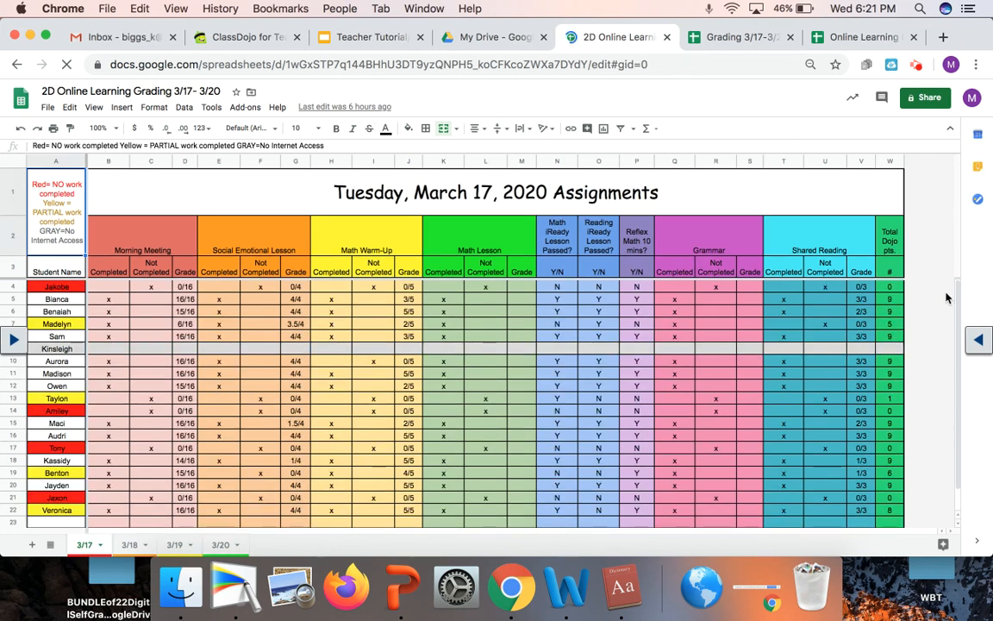
# Examine the completed 3/17 sheet, including the work-completion color key and the first student's name cell.
pyautogui.scroll(-1, 956, 301)
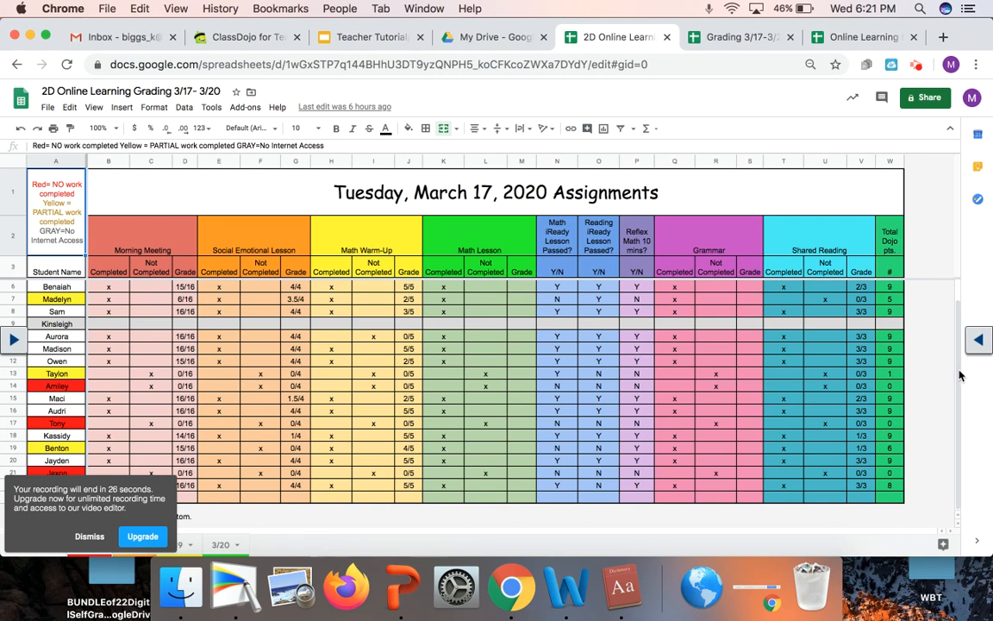
pyautogui.moveTo(959, 375); pyautogui.dragTo(918, 187)
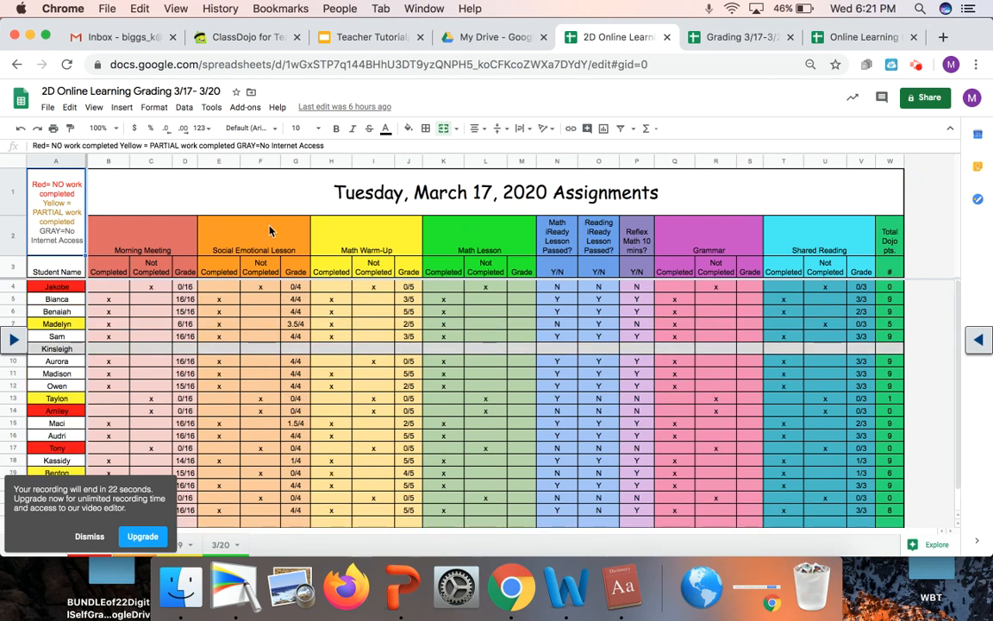
pyautogui.click(46, 191)
pyautogui.click(56, 285)
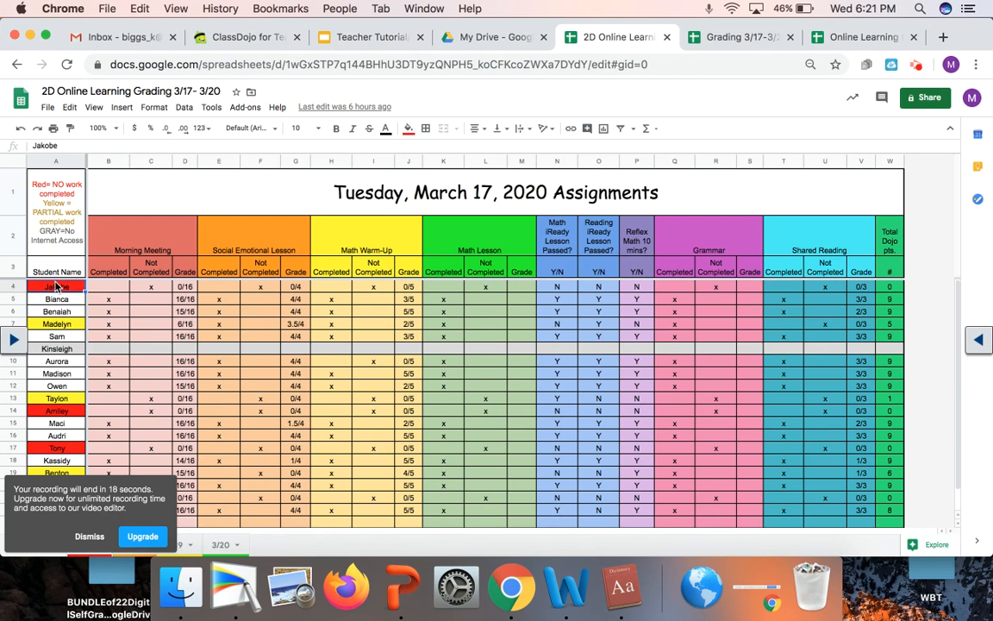
# Review the options for freezing rows and columns on the 3/17 sheet, leaving them without choosing one.
pyautogui.click(95, 107)
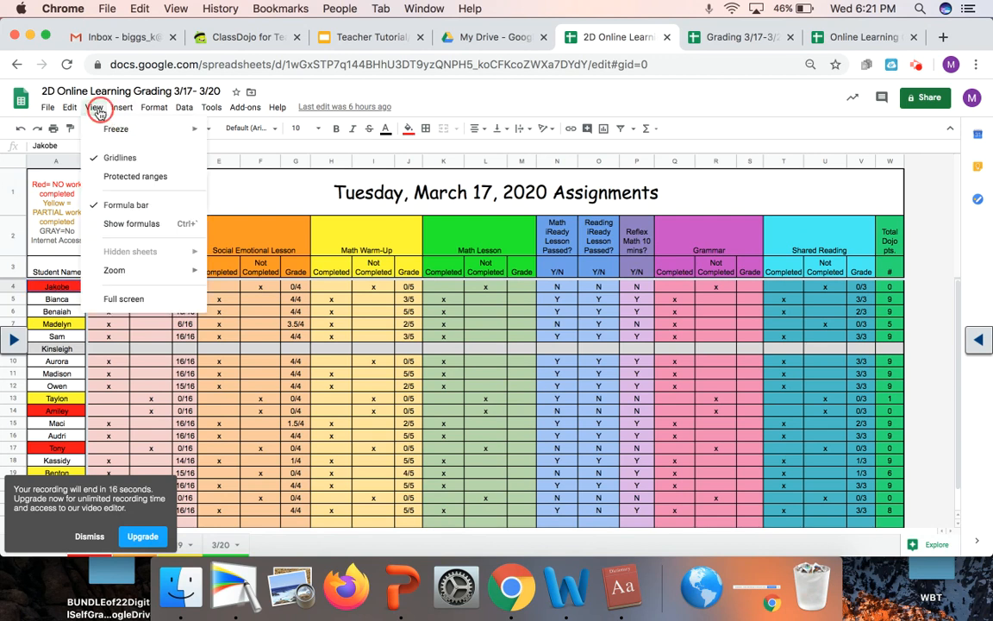
pyautogui.moveTo(119, 138)
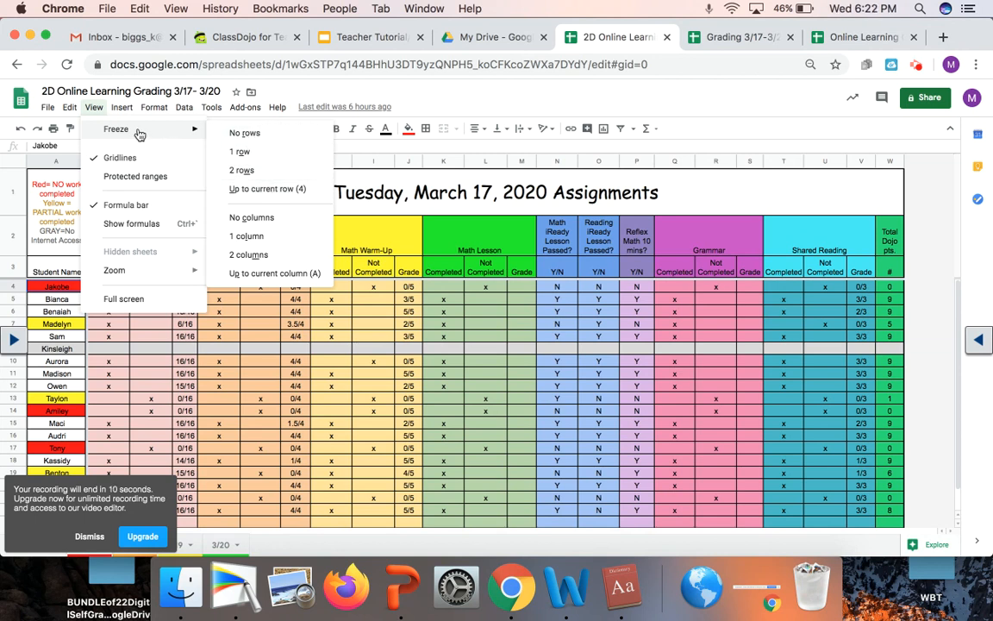
pyautogui.click(511, 176)
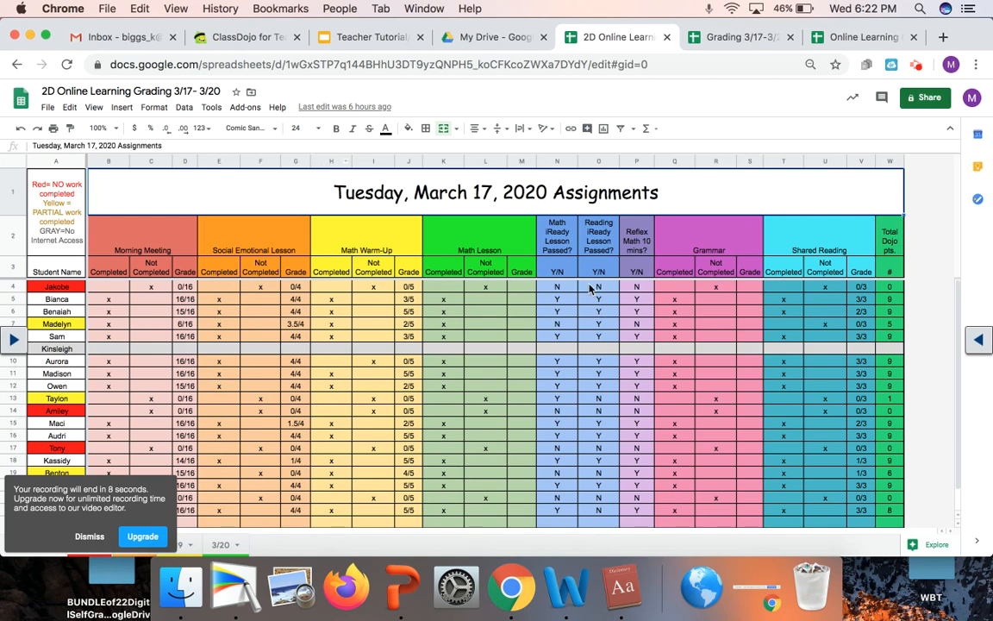
pyautogui.moveTo(957, 295); pyautogui.dragTo(937, 252)
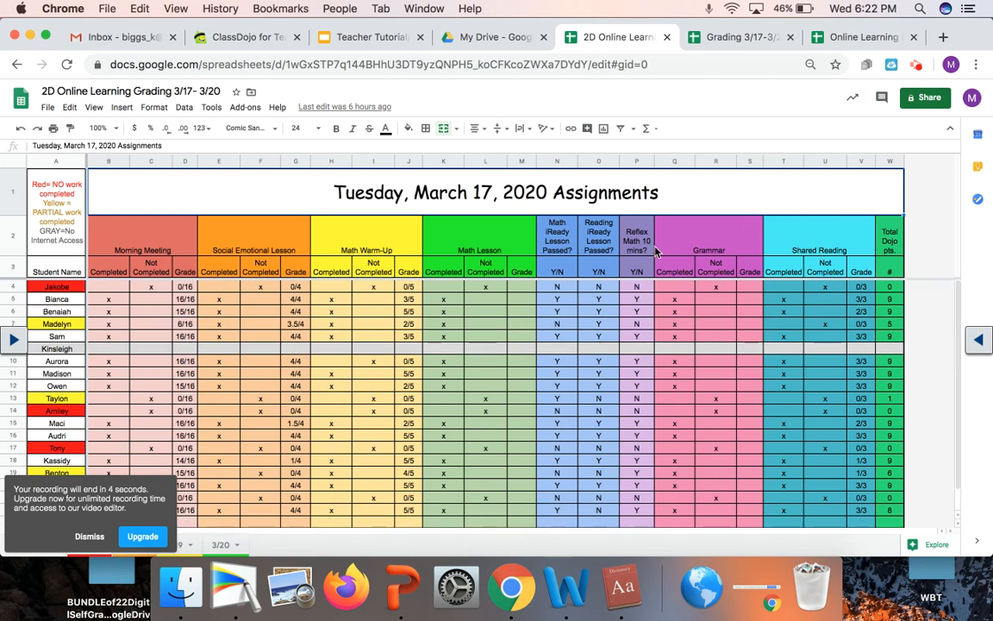